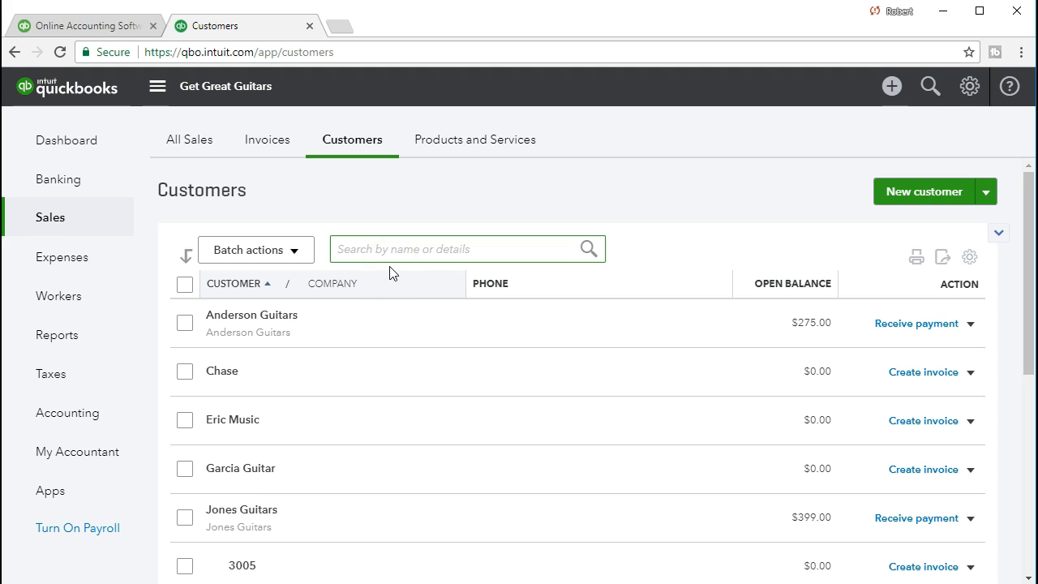
Step: Browse the customer list and the Create menu's customer transaction options
scroll(389, 273, "down", 1)
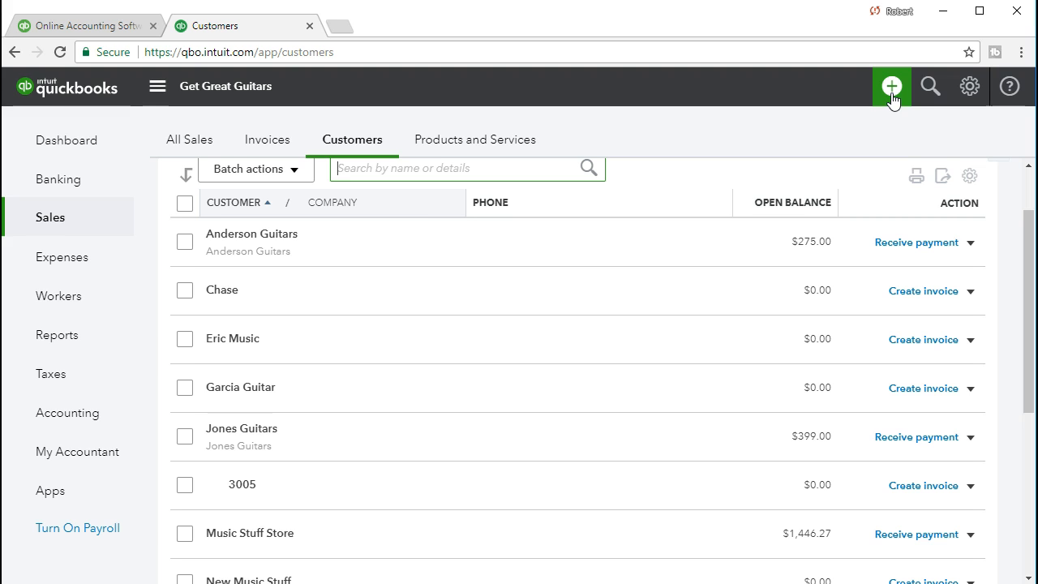
scroll(676, 205, "up", 1)
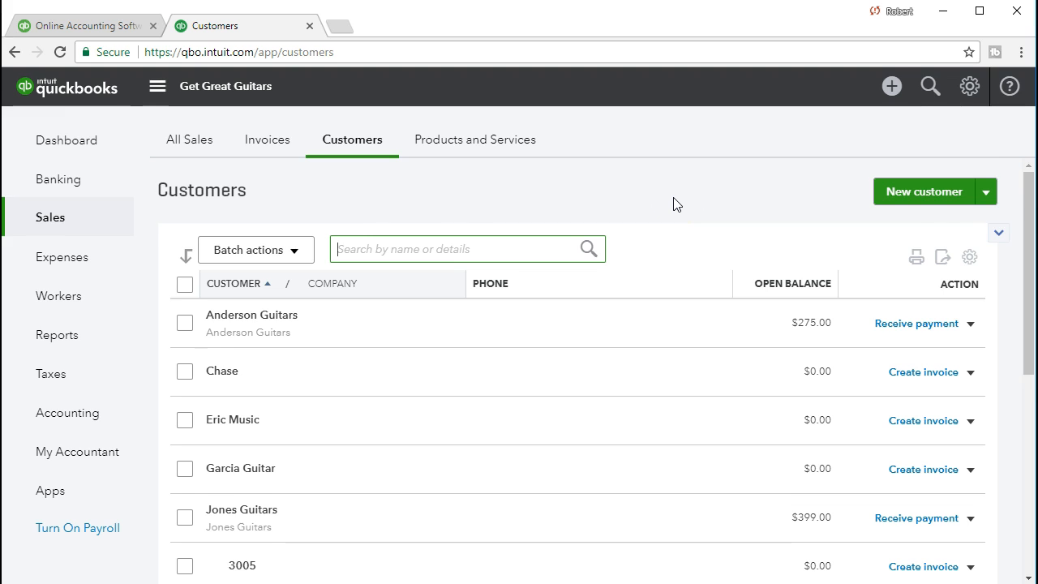
scroll(676, 204, "down", 1)
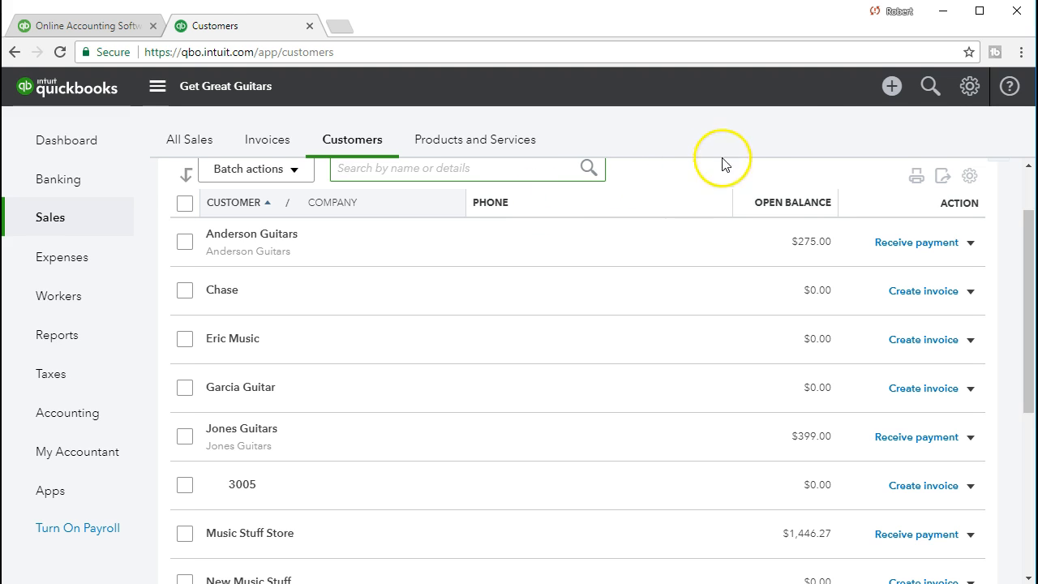
left_click(889, 91)
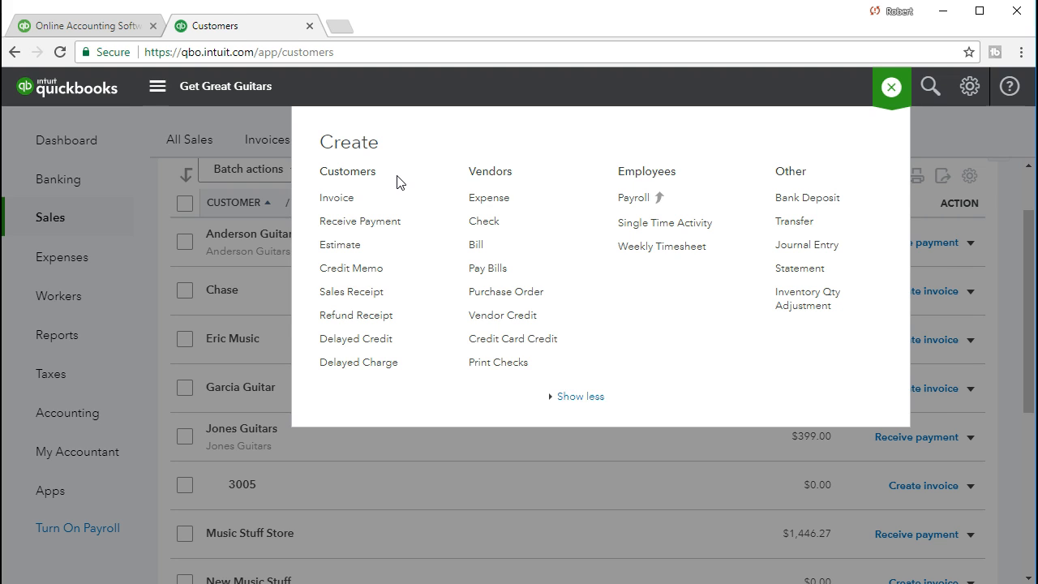
left_click(363, 202)
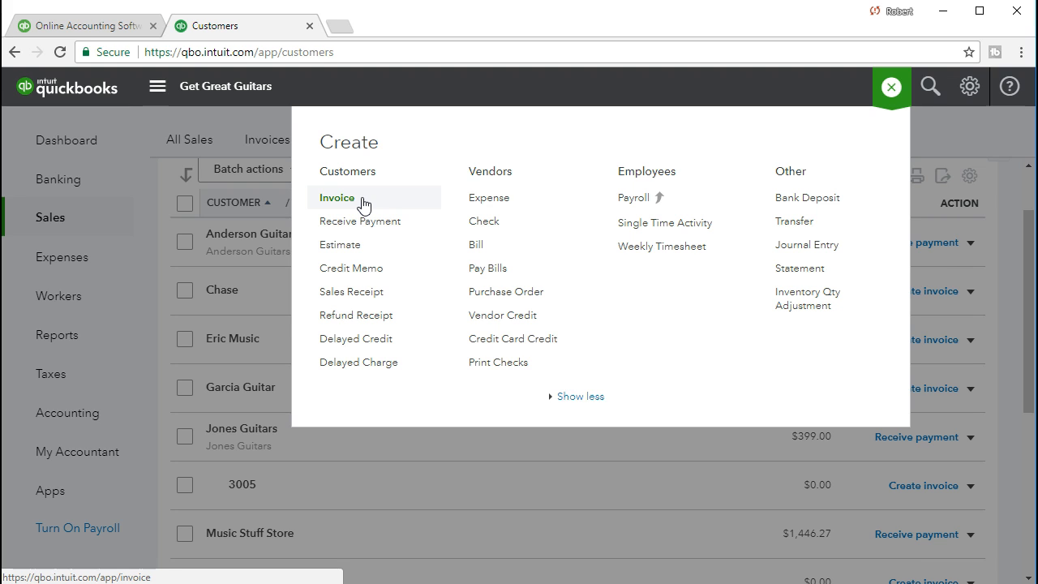
left_click(362, 227)
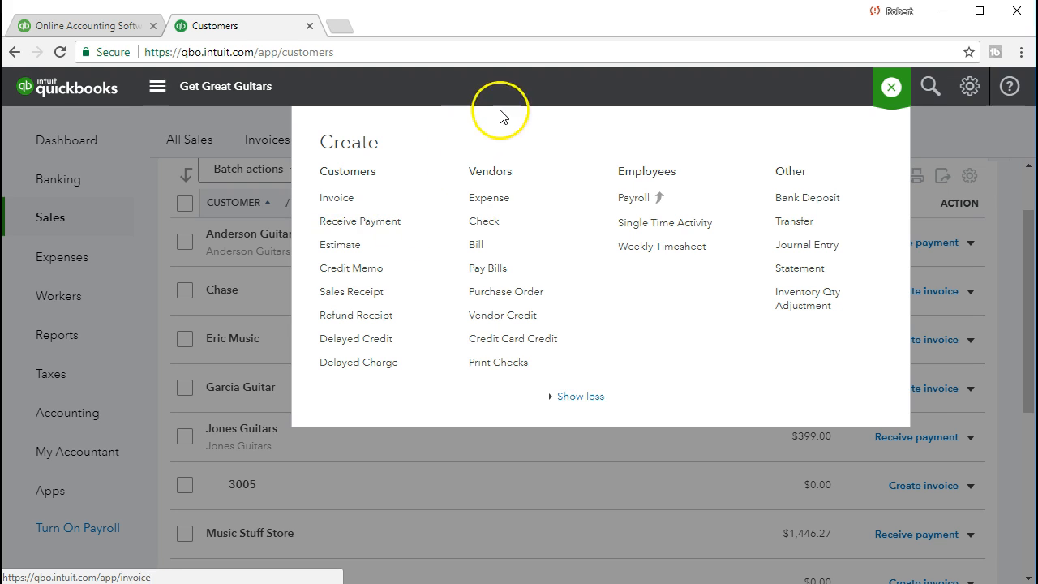
left_click(508, 90)
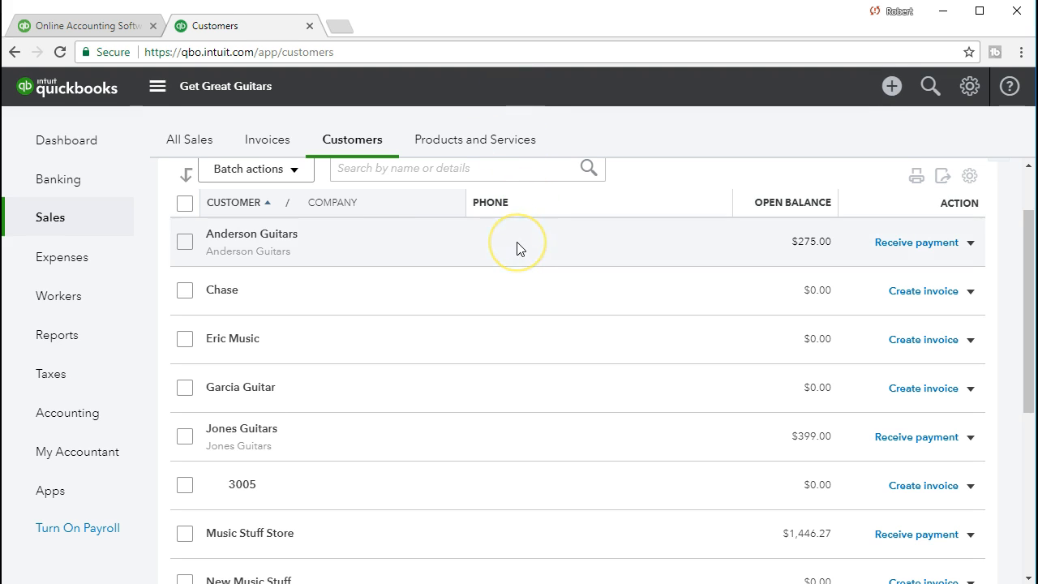
Step: Open a Receive Payment form for Music Stuff Store from its customer row
left_click(575, 258)
left_click(495, 308)
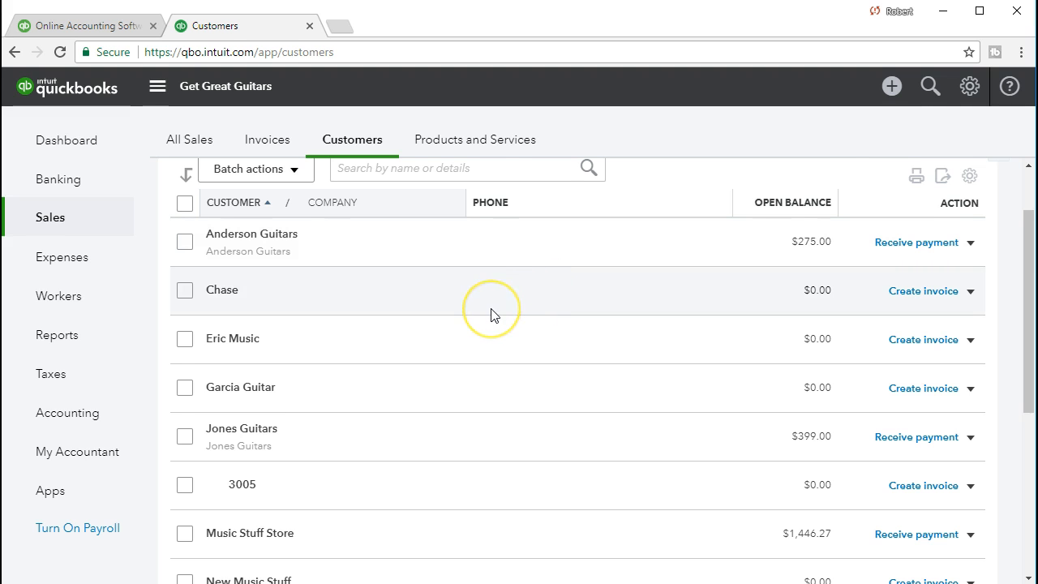
scroll(490, 312, "down", 2)
left_click(473, 344)
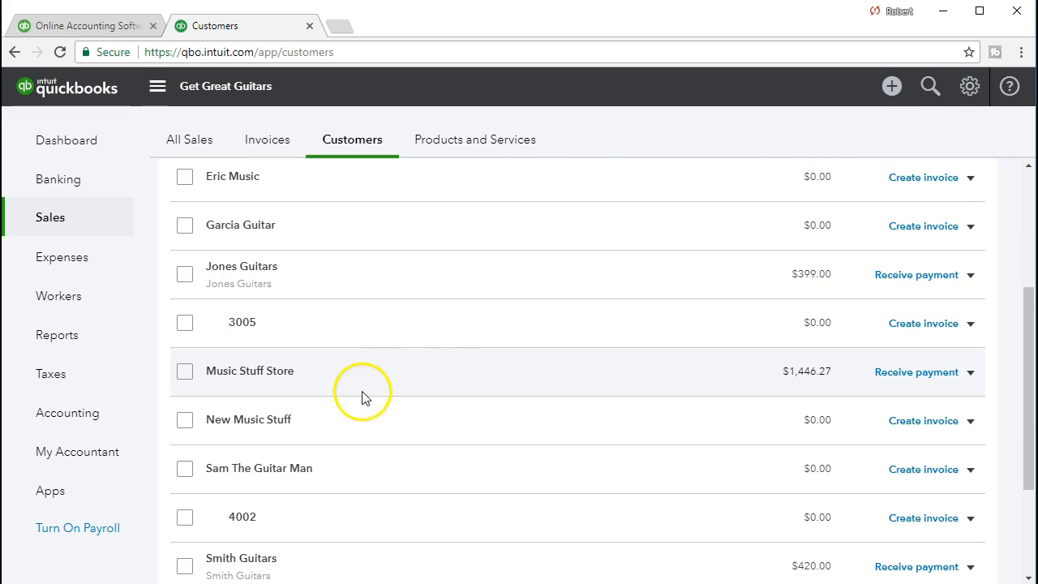
left_click(224, 378)
left_click(970, 373)
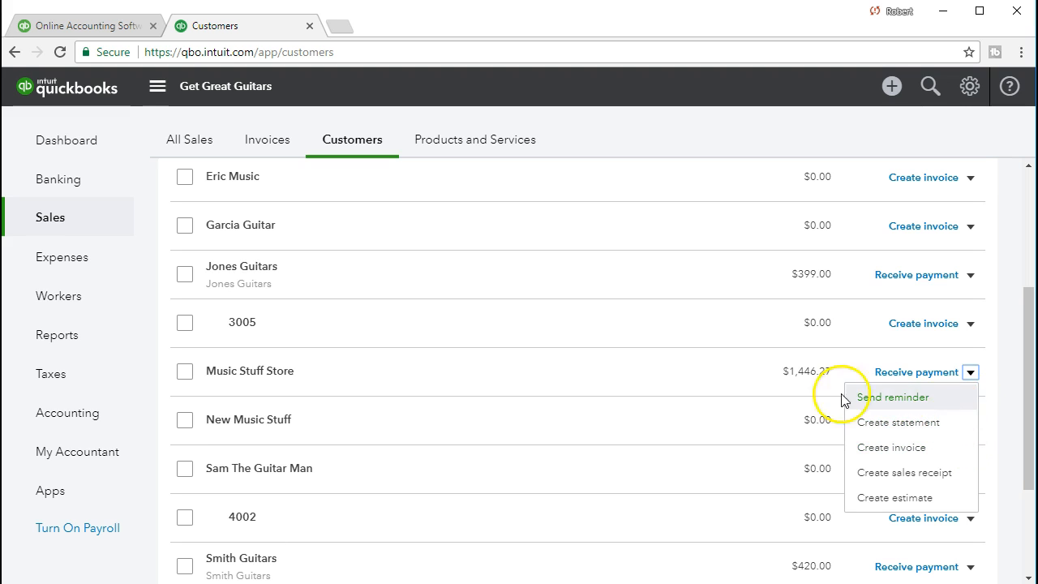
left_click(683, 370)
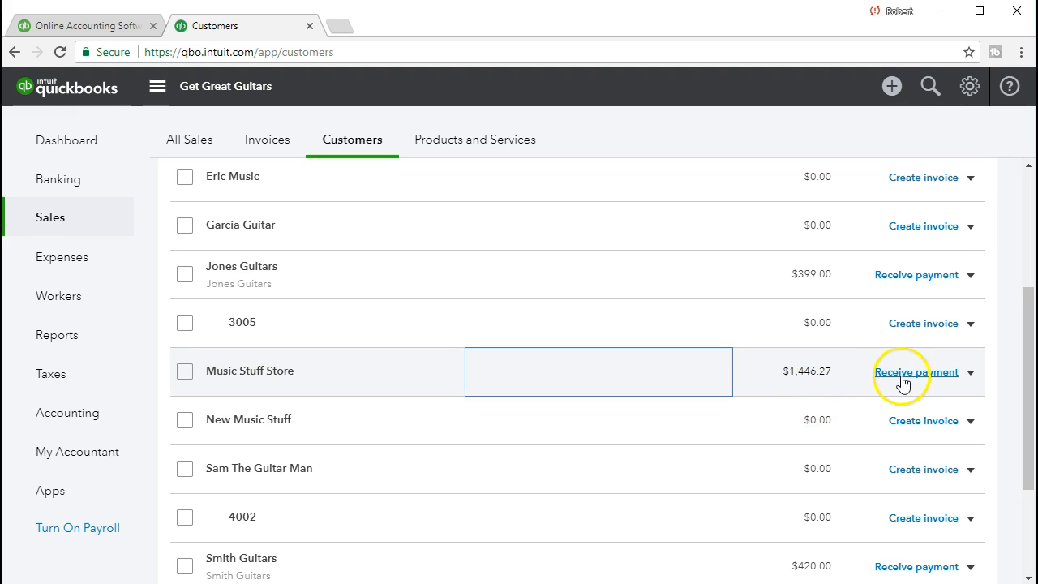
left_click(905, 373)
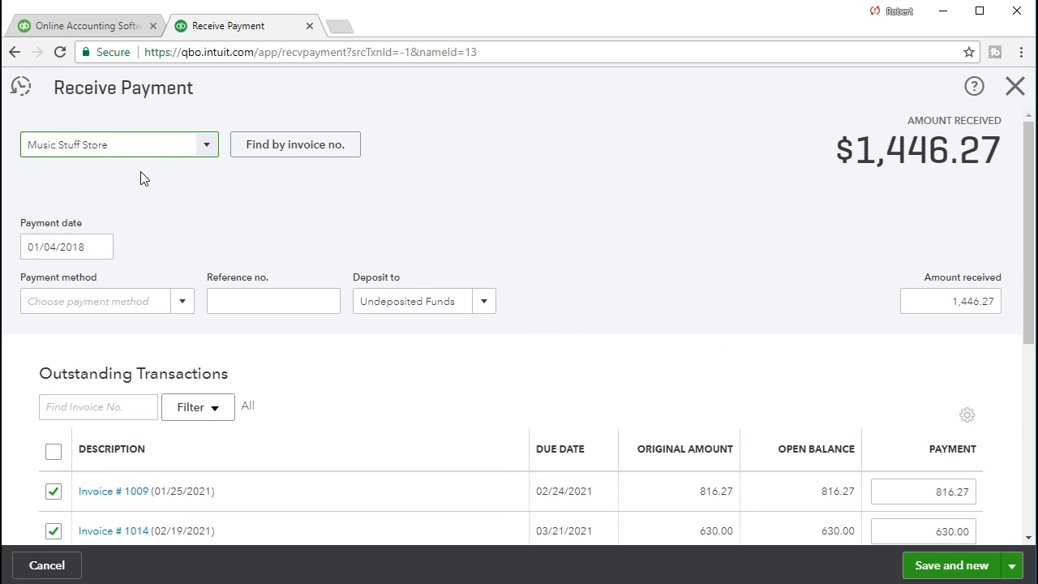
Step: Set the payment date to 02/26/2021
left_click(95, 246)
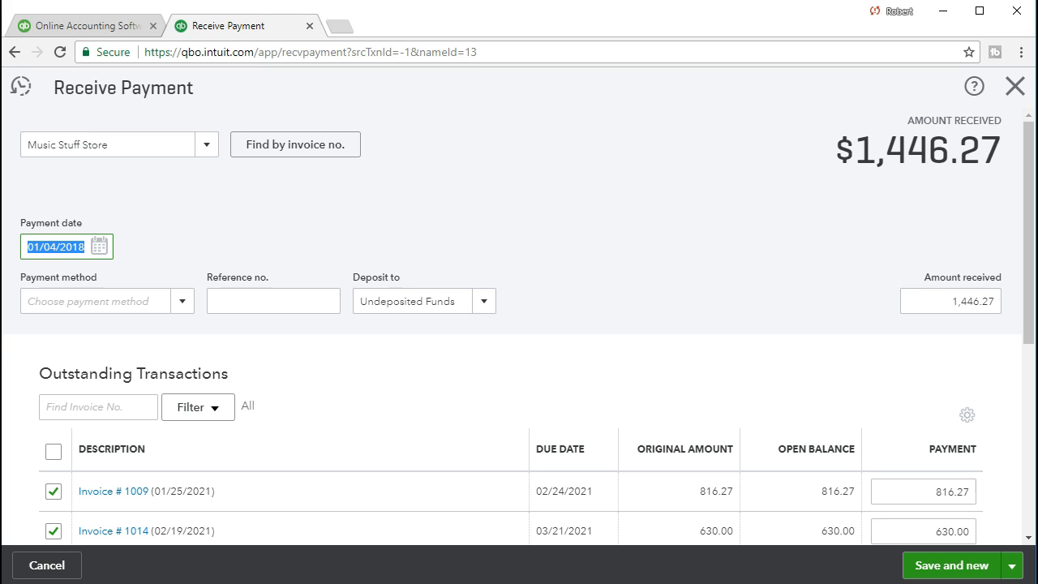
type("022621")
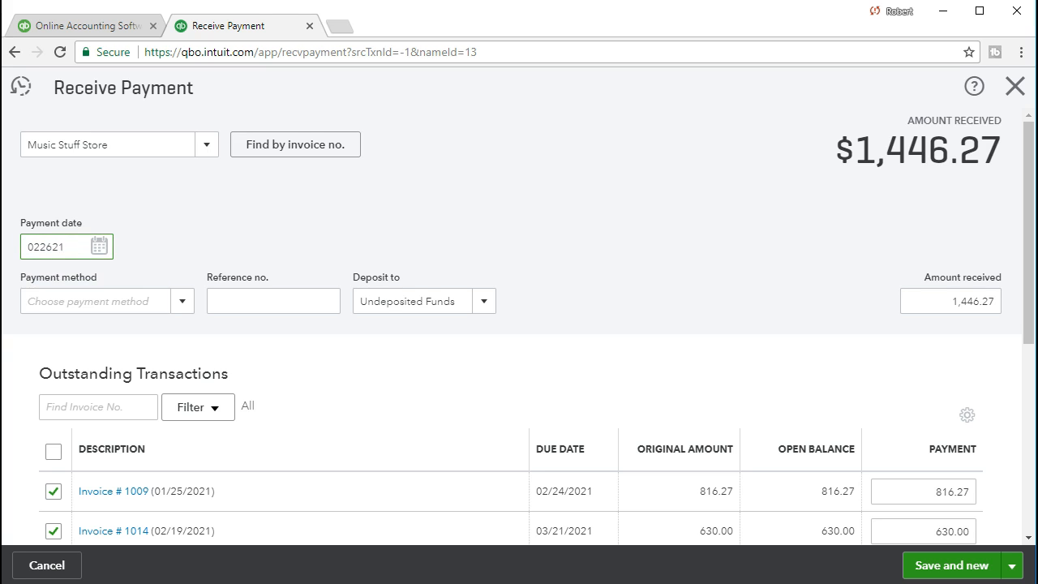
left_click(90, 301)
left_click(80, 253)
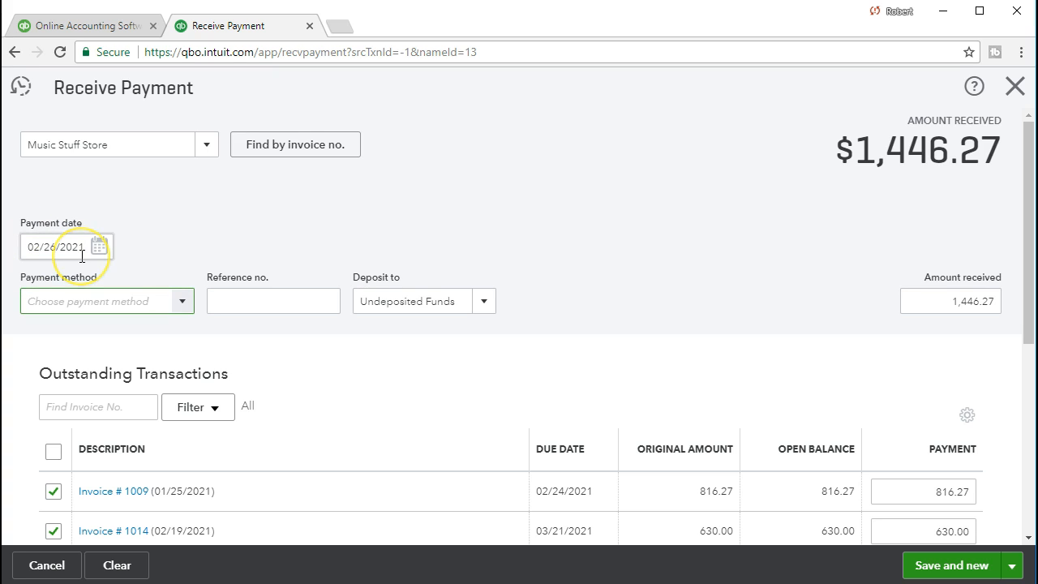
Step: Choose Check as the payment method and enter 4562 as the reference number
left_click(183, 305)
left_click(183, 305)
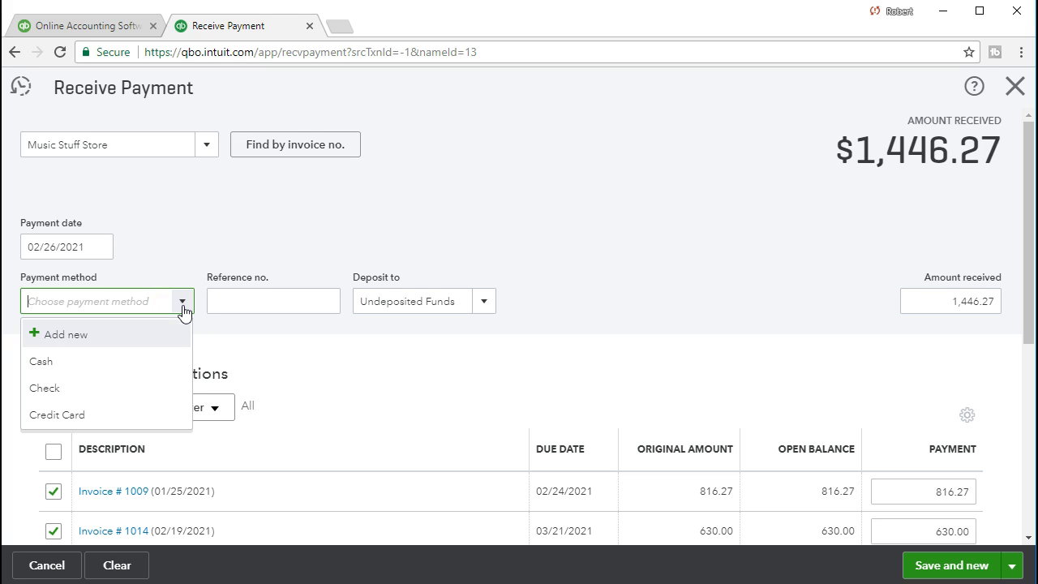
left_click(144, 384)
key("Tab")
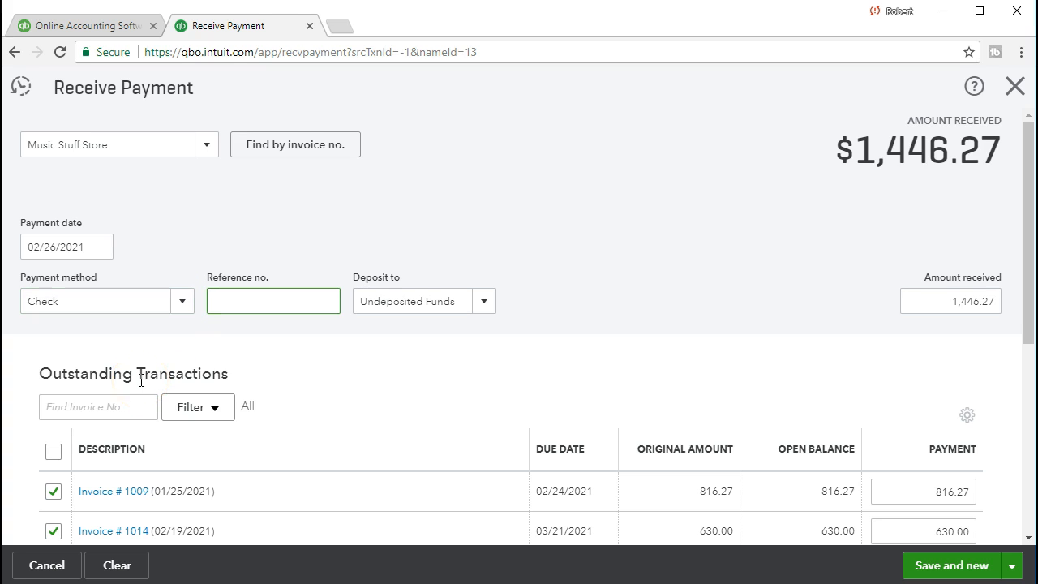
type("4562")
key("Tab")
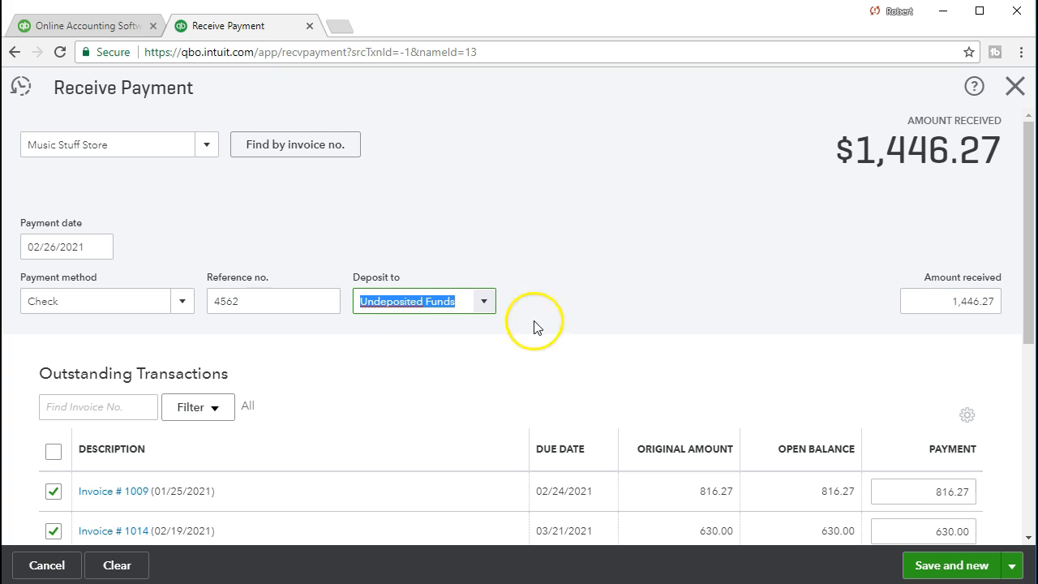
left_click(849, 312)
Step: Deselect Invoice # 1014 so the payment applies only to Invoice # 1009
scroll(849, 313, "down", 2)
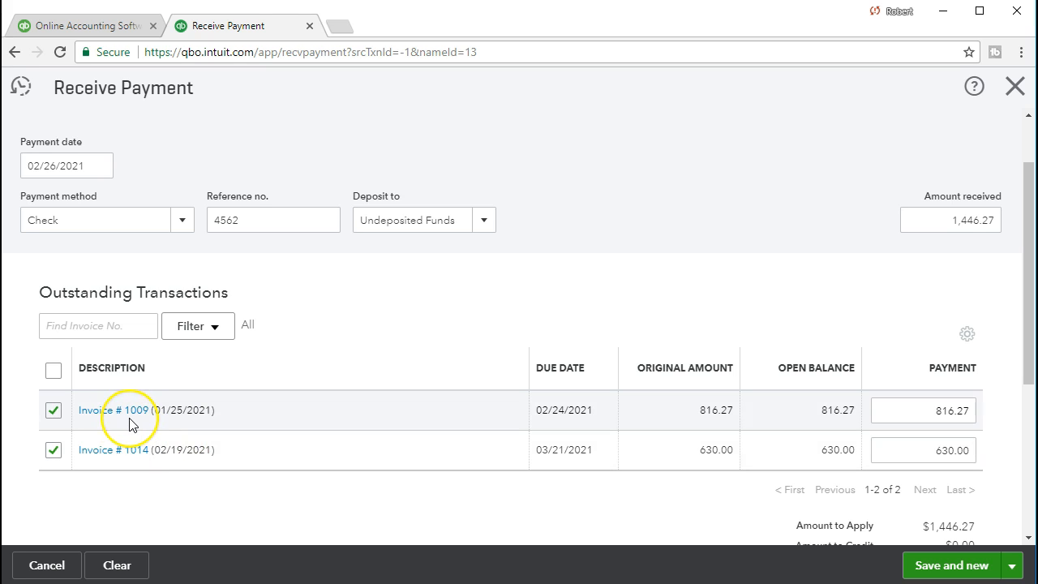
left_click(52, 453)
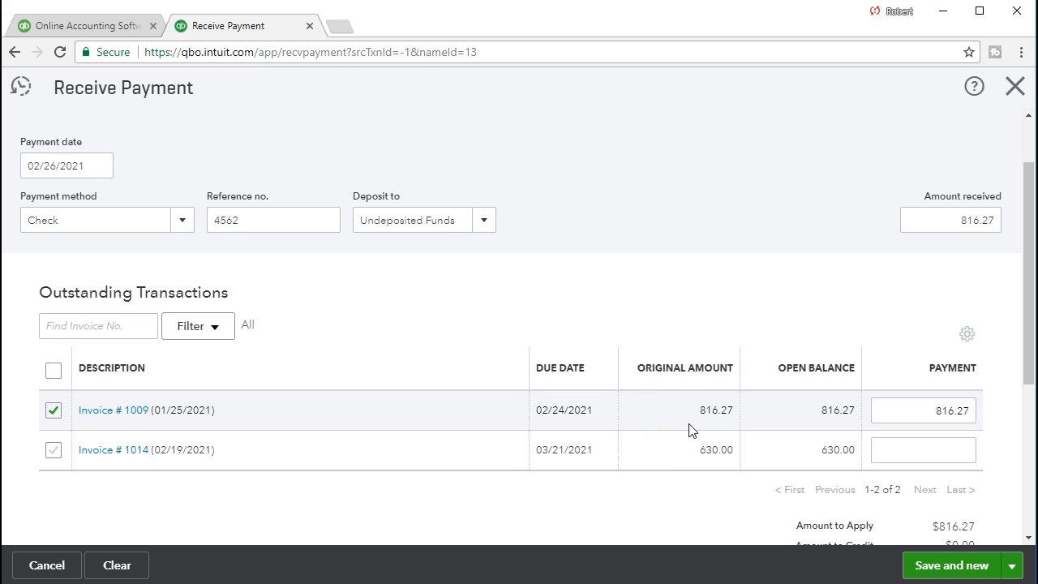
left_click(765, 383)
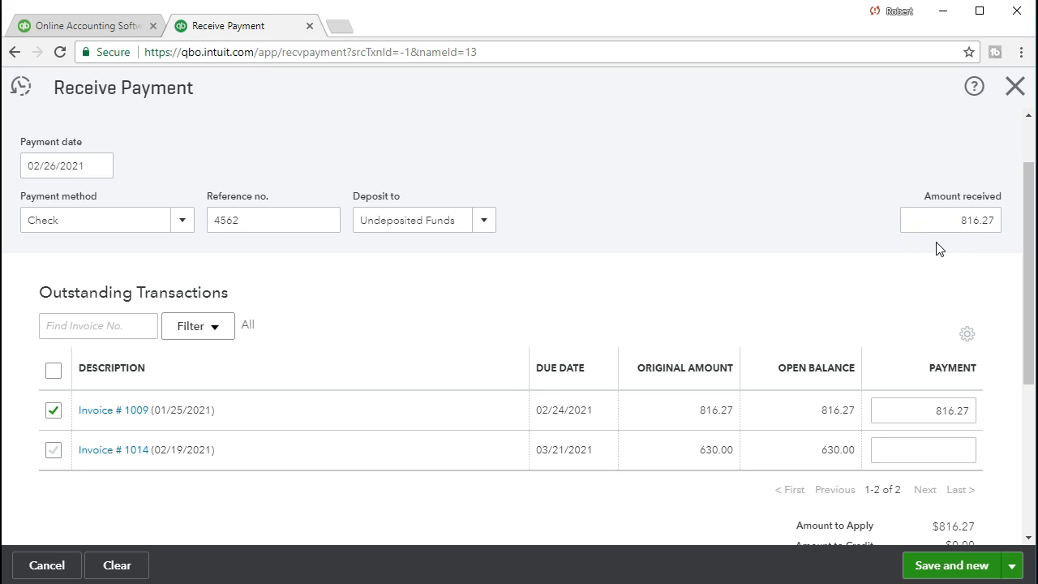
left_click(896, 261)
scroll(839, 265, "down", 3)
left_click(852, 341)
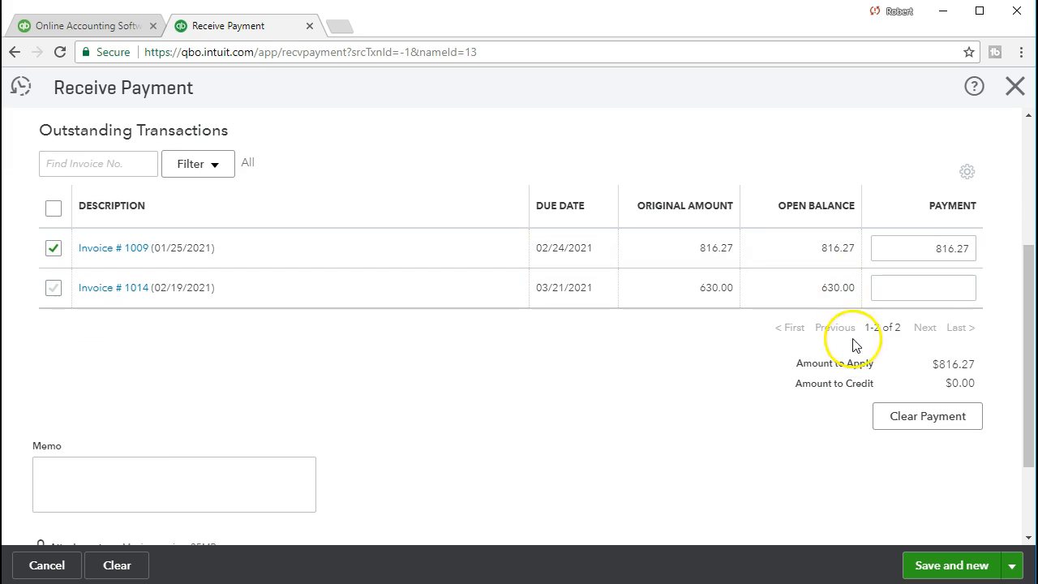
Step: Save the payment and start a new one
scroll(594, 470, "up", 3)
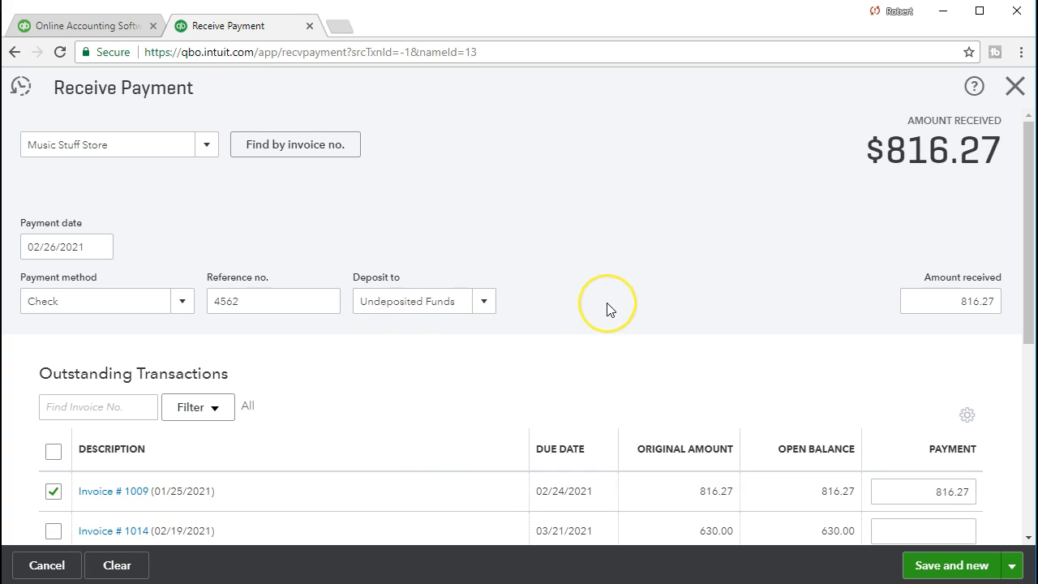
scroll(609, 309, "down", 2)
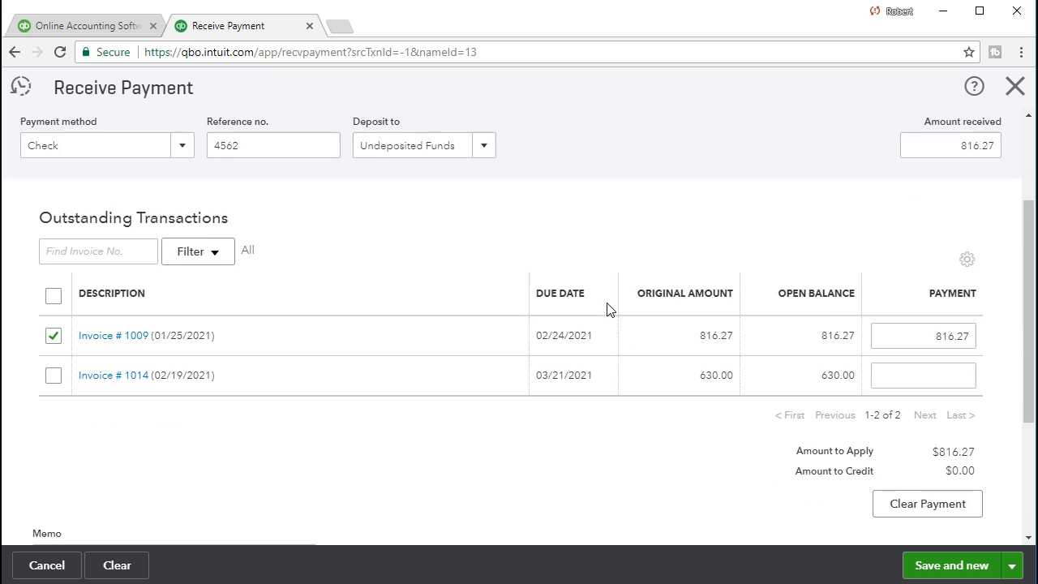
scroll(609, 309, "down", 1)
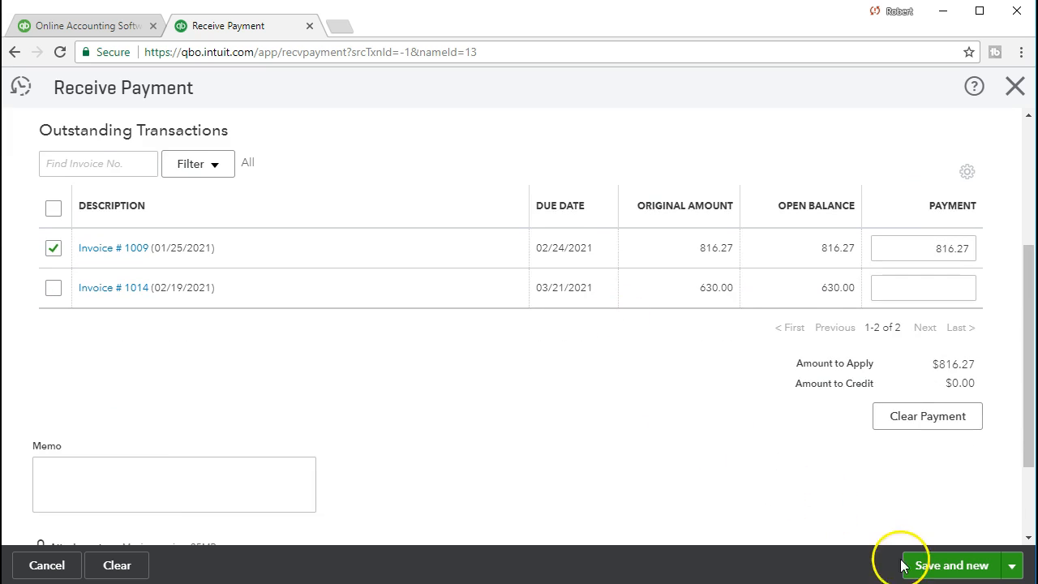
left_click(942, 567)
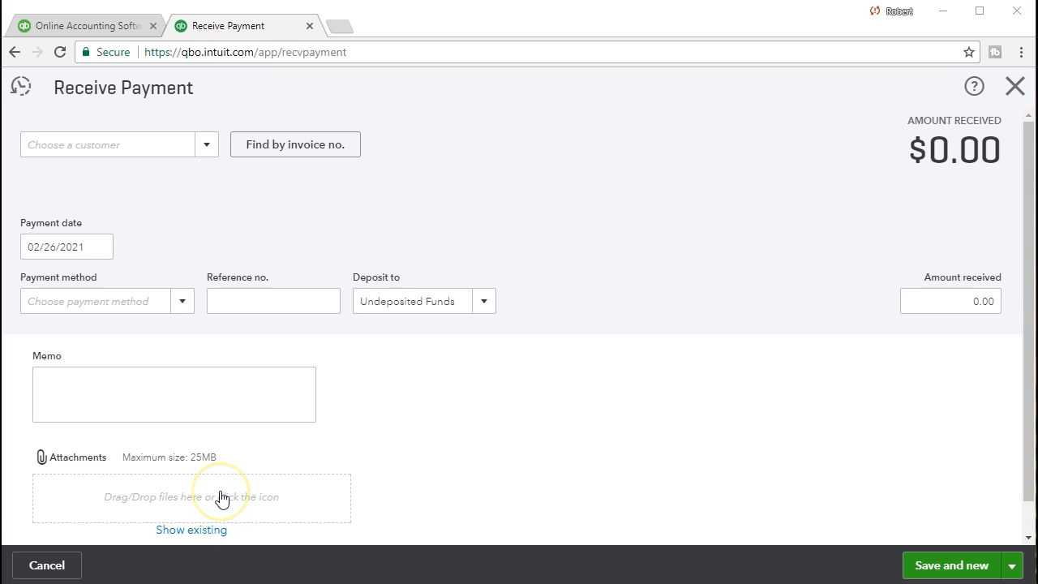
Step: Close the blank payment form and open Receive Payment again from the Create menu
left_click(63, 152)
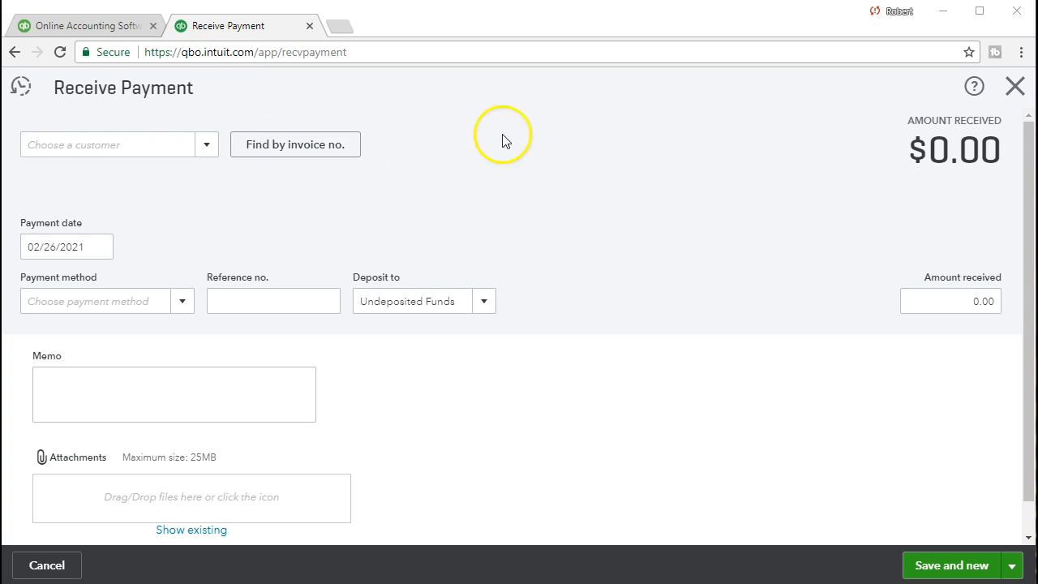
left_click(1014, 88)
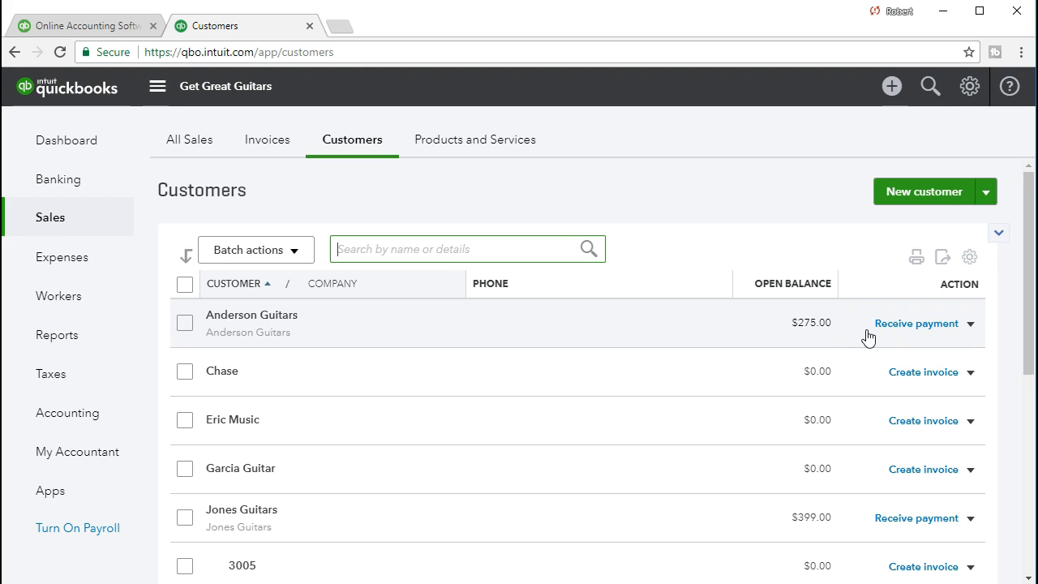
left_click(891, 89)
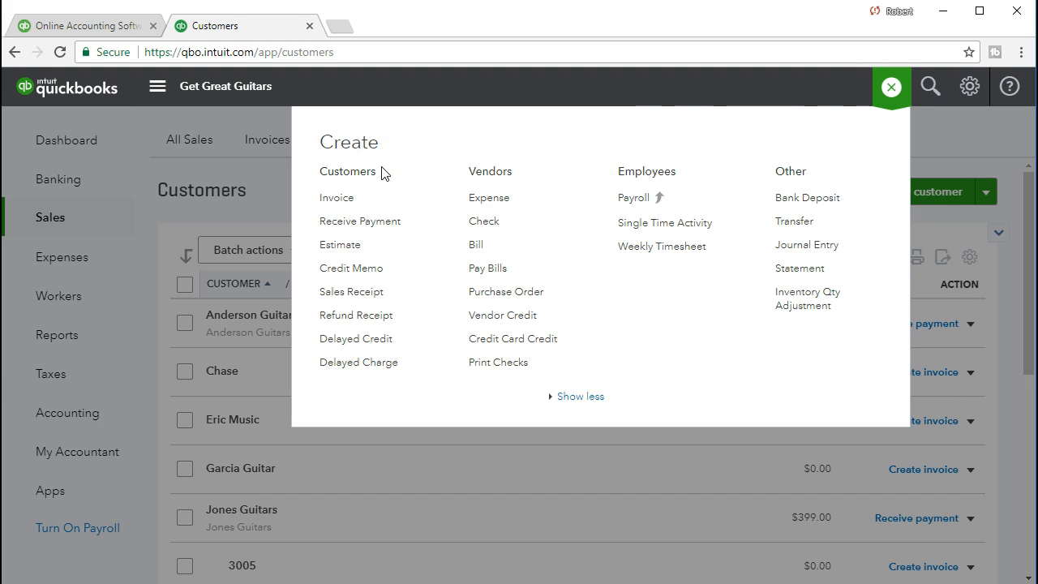
left_click(381, 220)
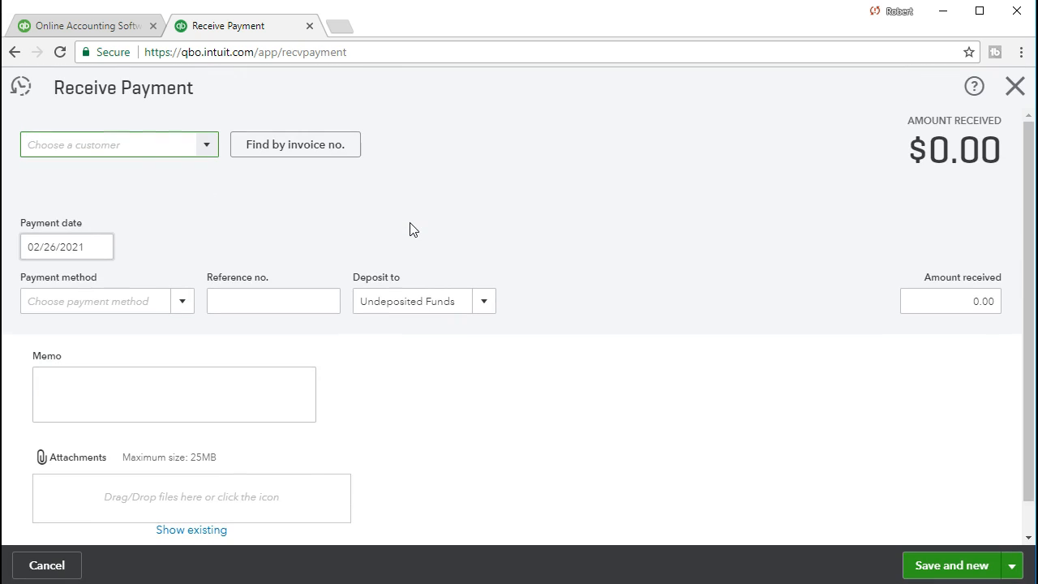
Step: Select Anderson Guitars as the paying customer
left_click(206, 148)
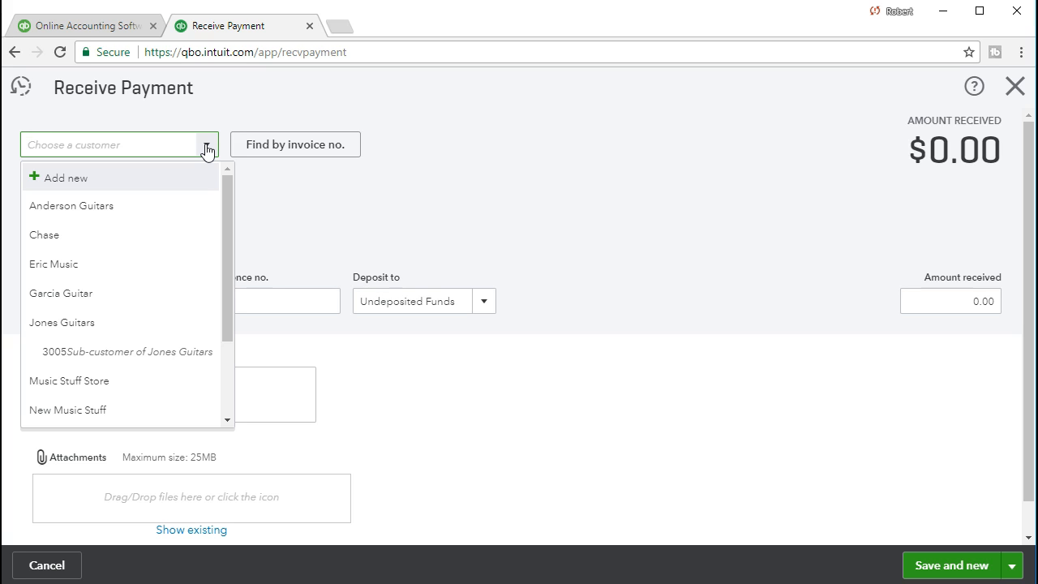
type("Anderson Guitars")
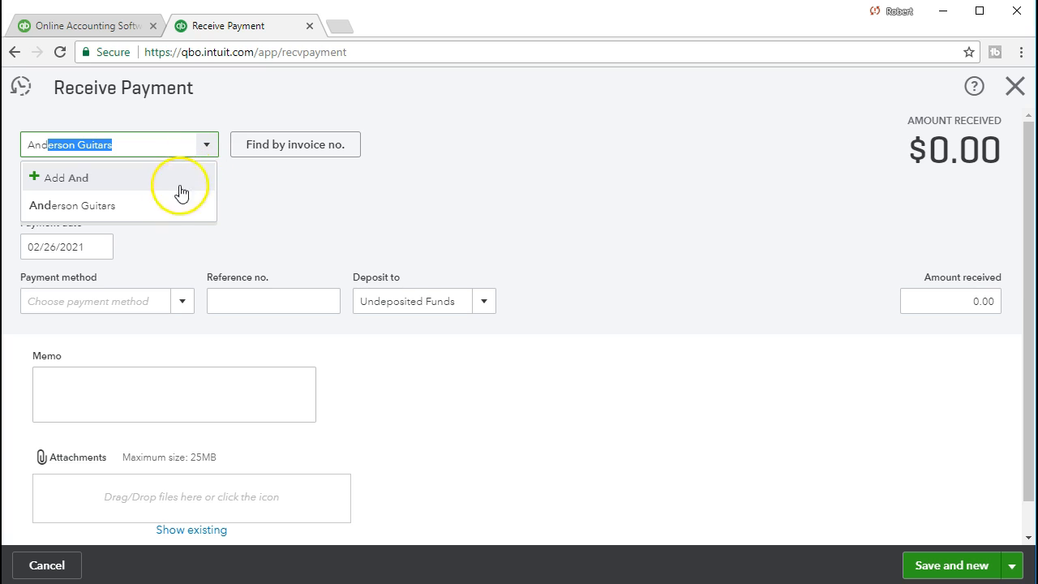
left_click(169, 207)
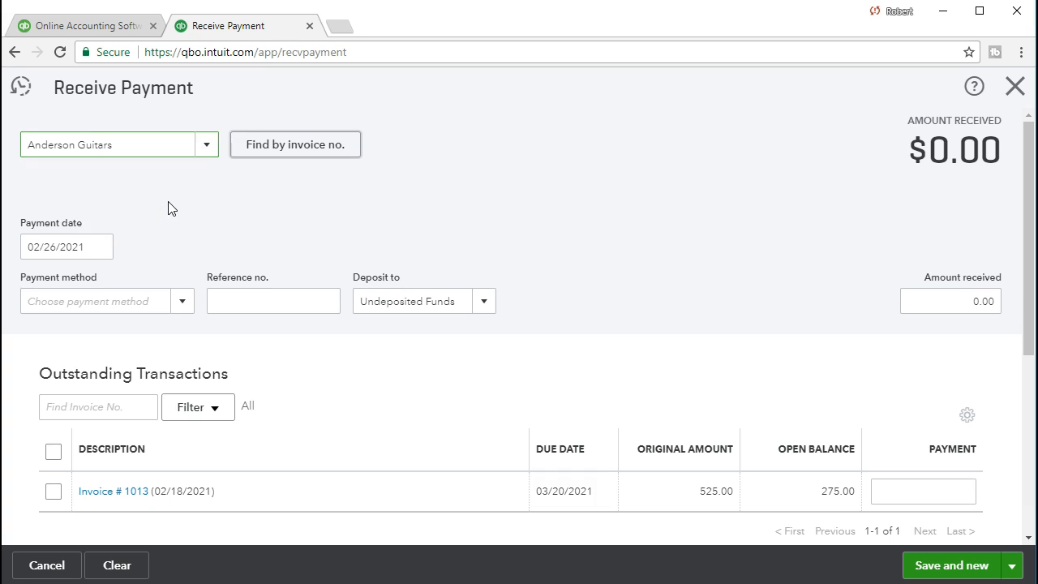
Step: Set the payment method to Check
key("Tab")
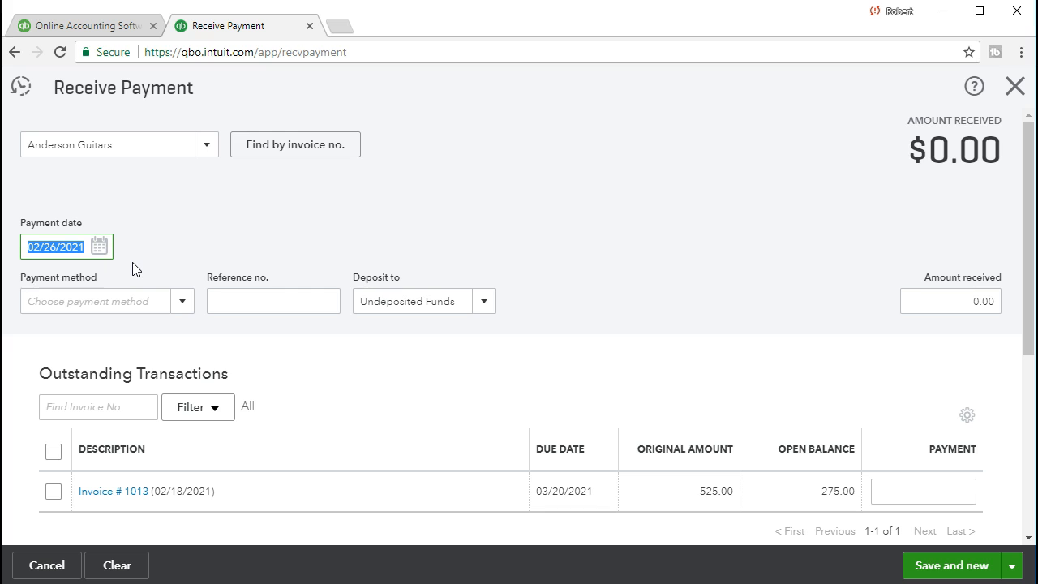
key("Tab")
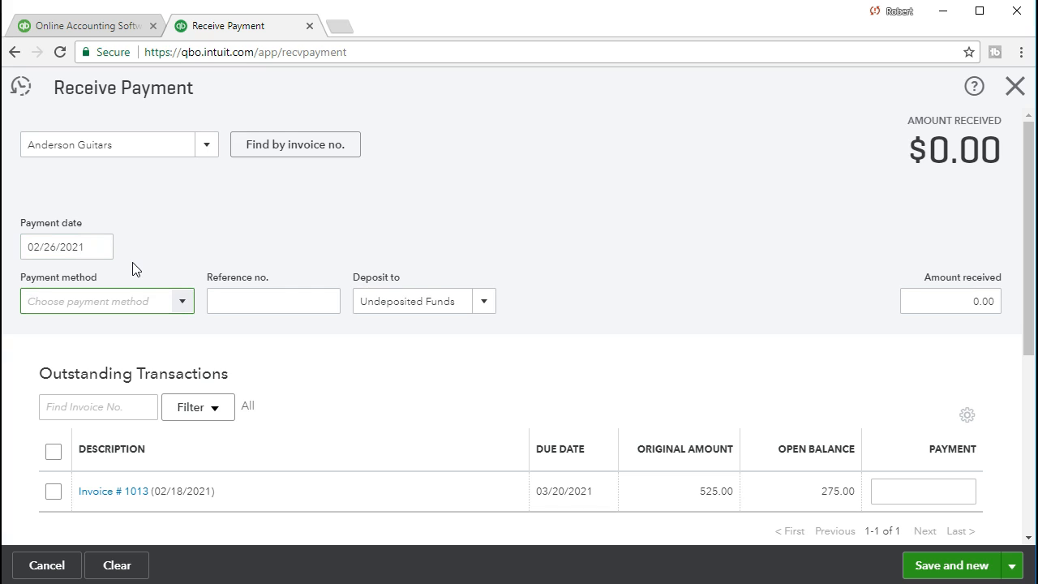
left_click(185, 302)
left_click(133, 388)
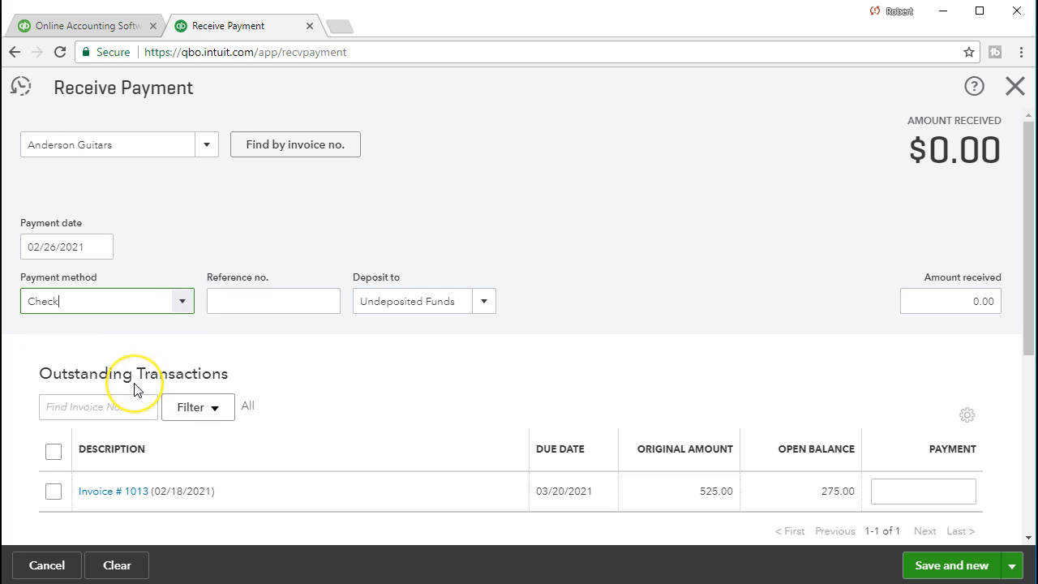
Step: Enter 5321 as the check's reference number
key("Tab")
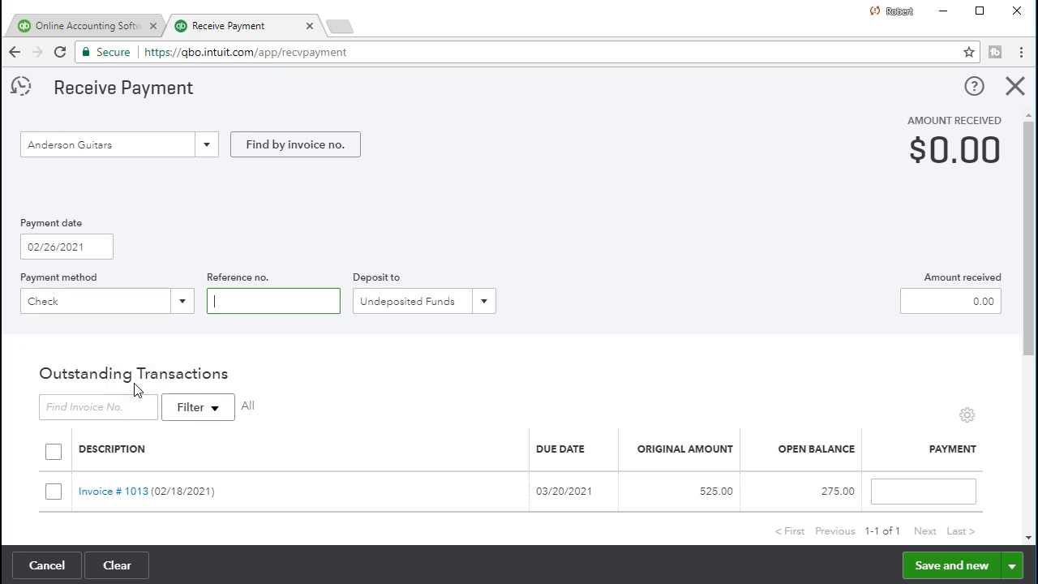
type("5321")
key("Tab")
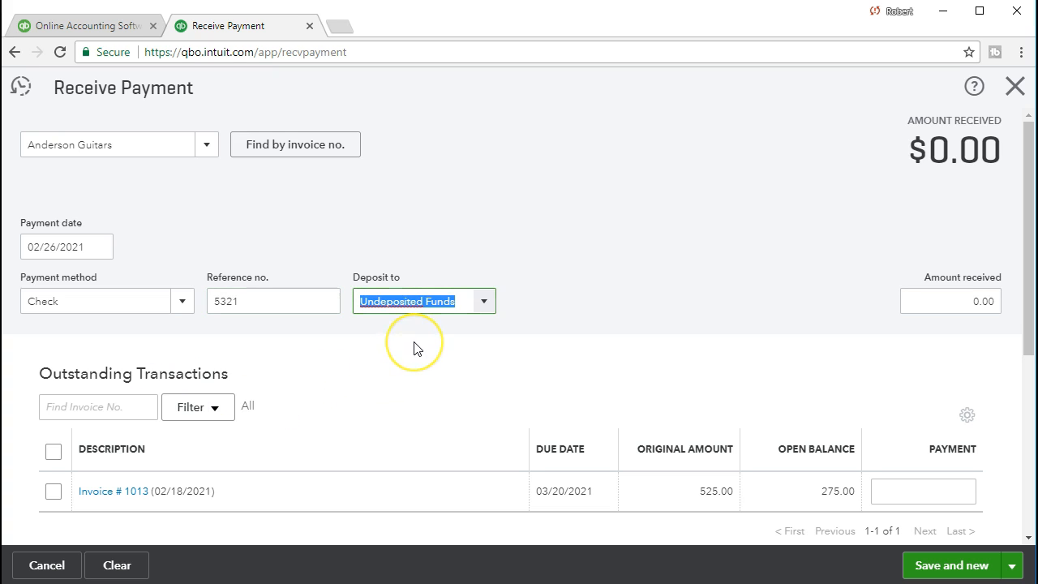
key("Tab")
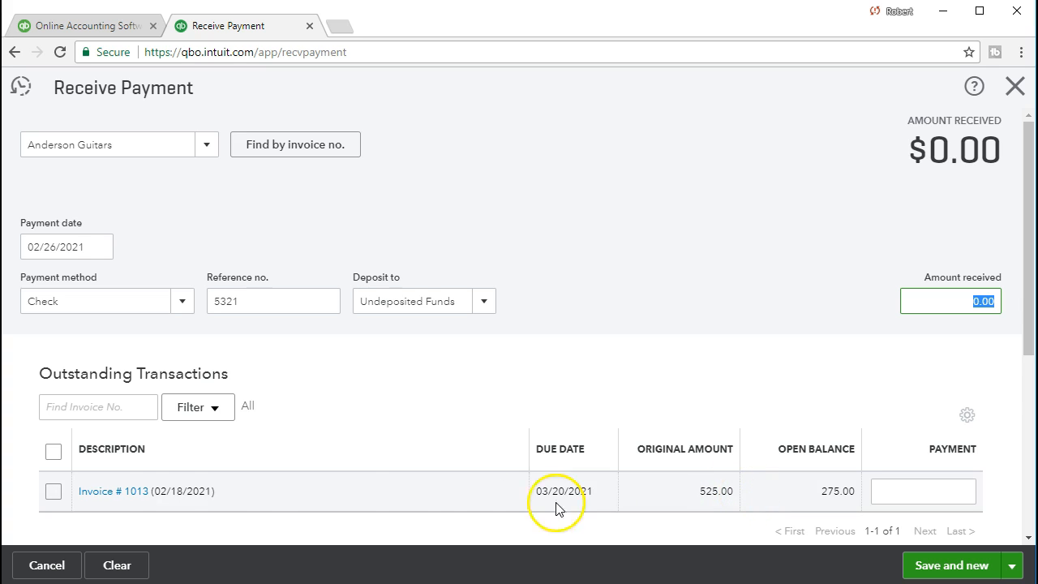
Step: Mark Invoice #1013 as paid so the payment is applied against it
left_click(53, 492)
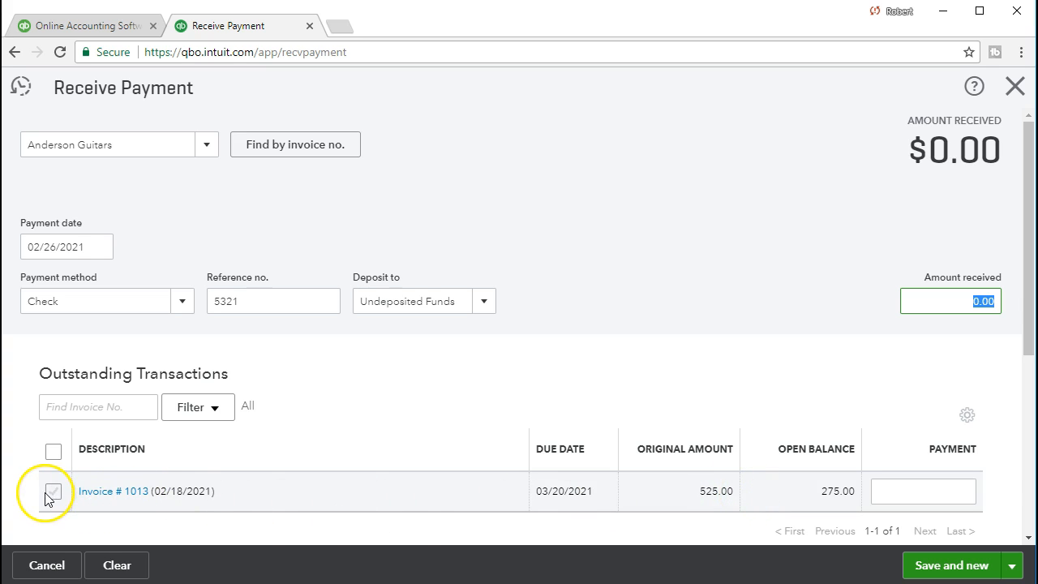
scroll(57, 498, "down", 3)
left_click(419, 430)
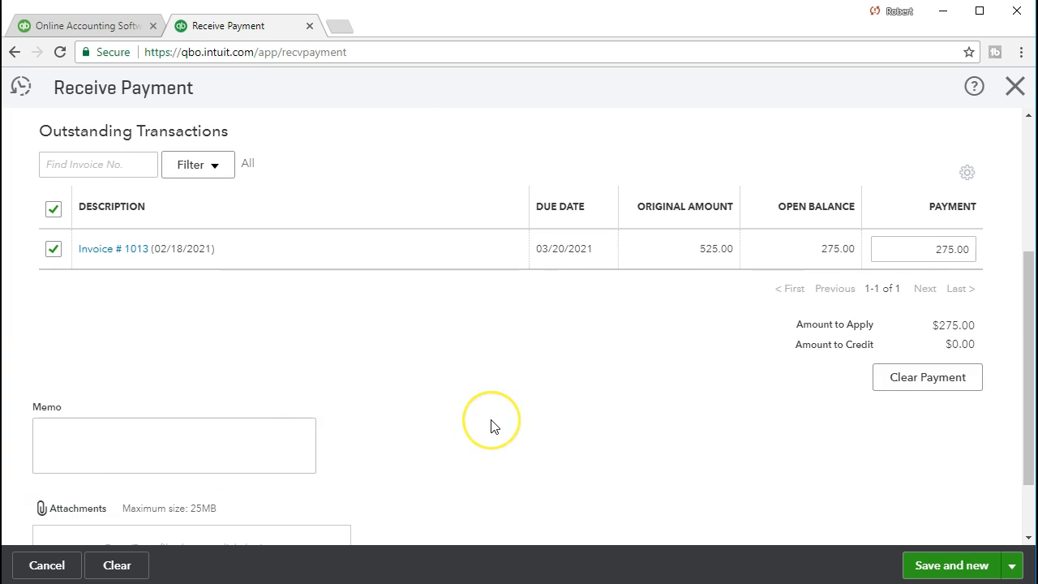
scroll(492, 424, "up", 3)
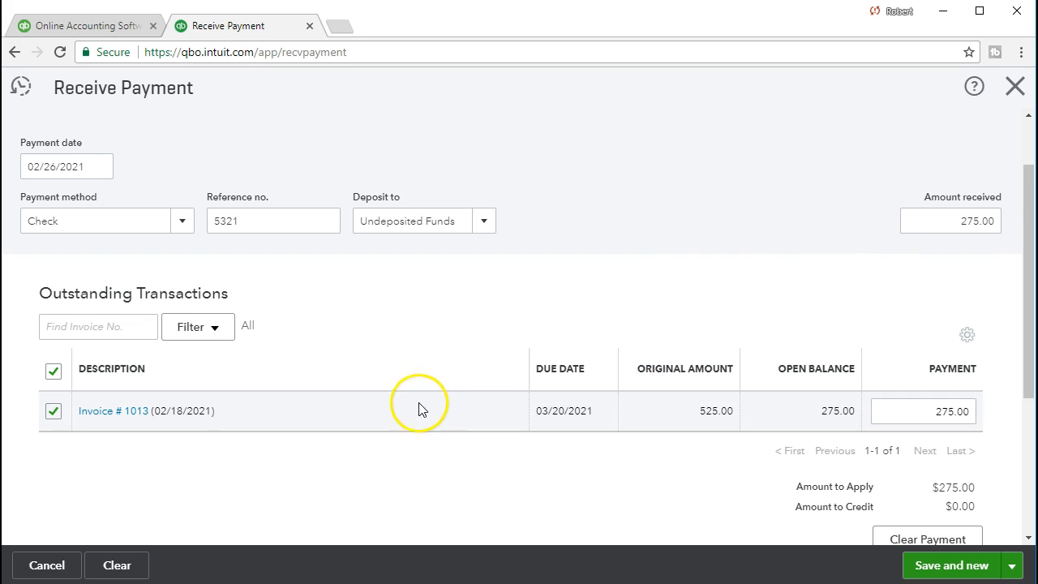
scroll(409, 415, "down", 1)
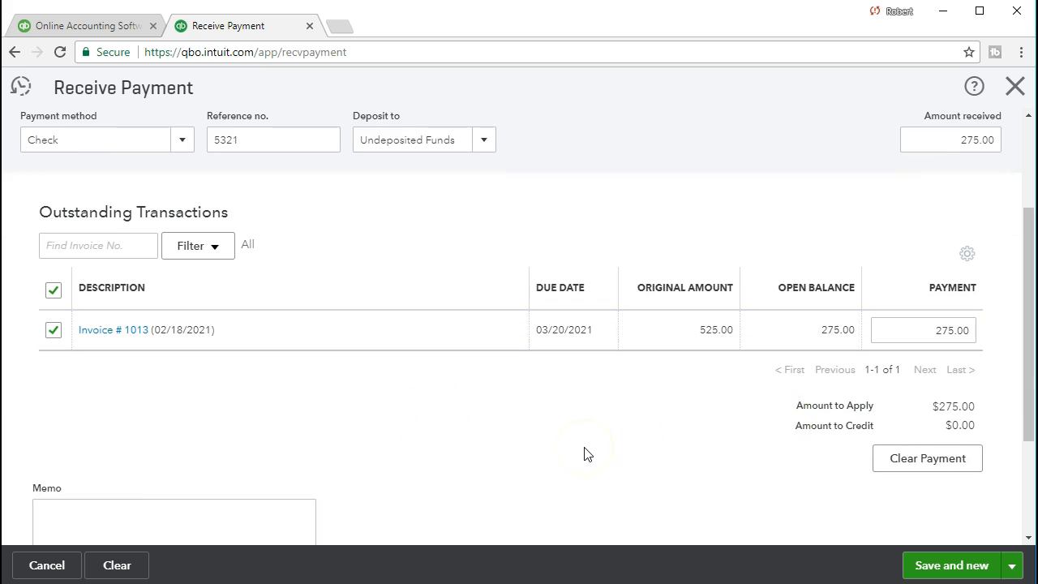
scroll(588, 454, "up", 2)
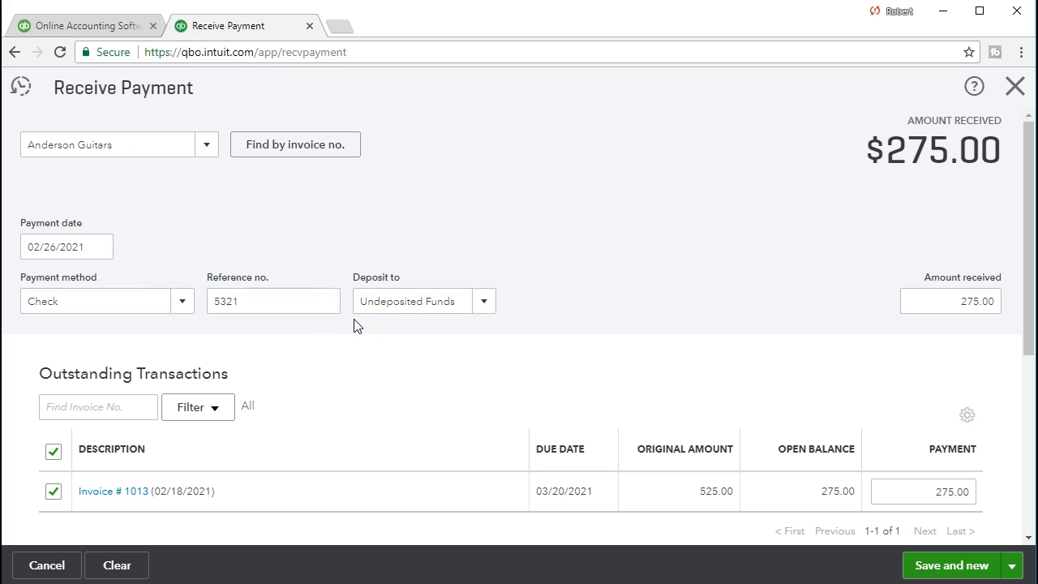
Step: Save the payment and close the new blank payment form
left_click(920, 570)
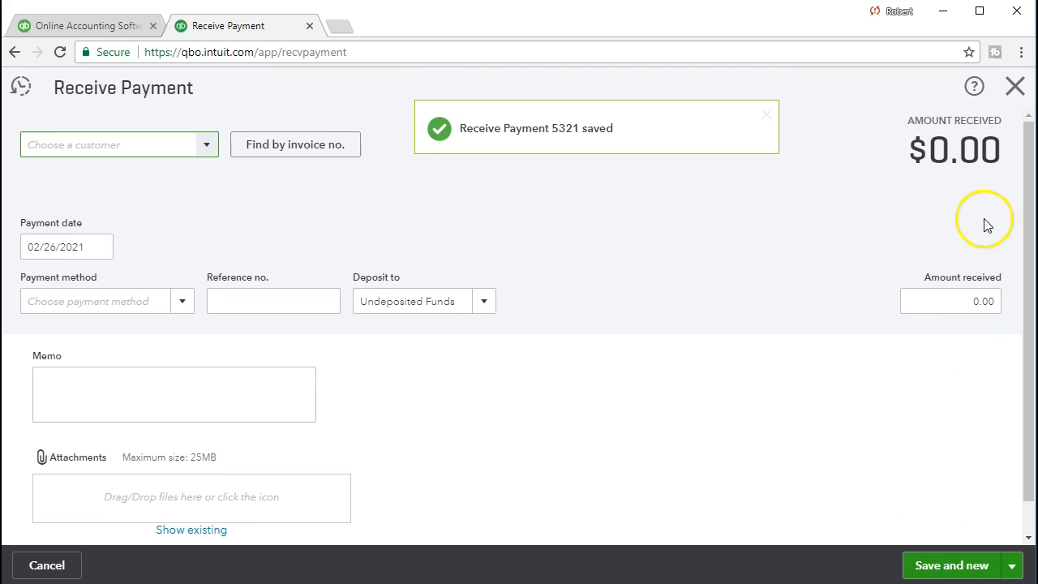
left_click(1015, 87)
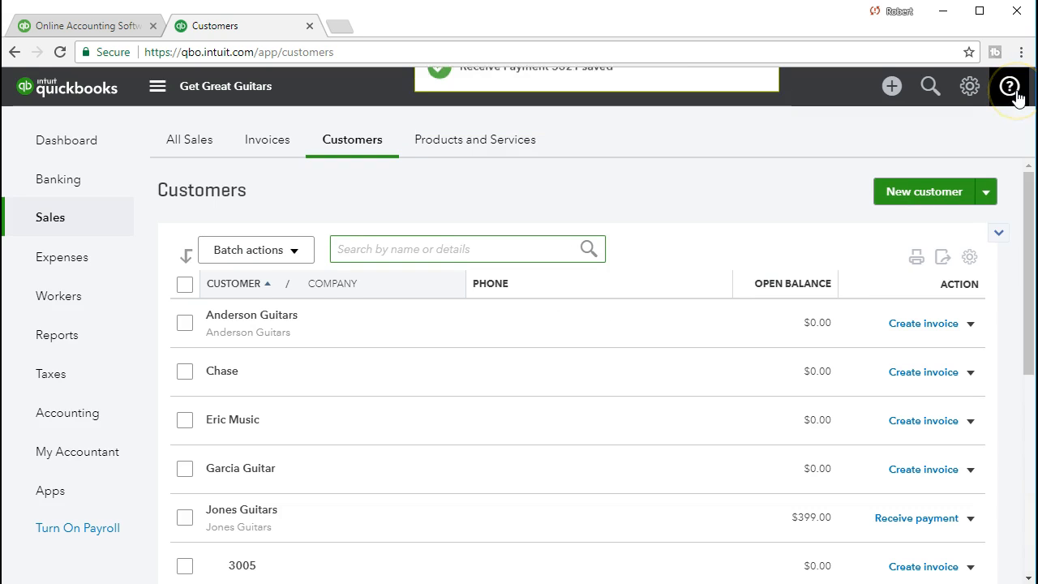
Step: Open the Balance Sheet report from the Reports page
left_click(103, 343)
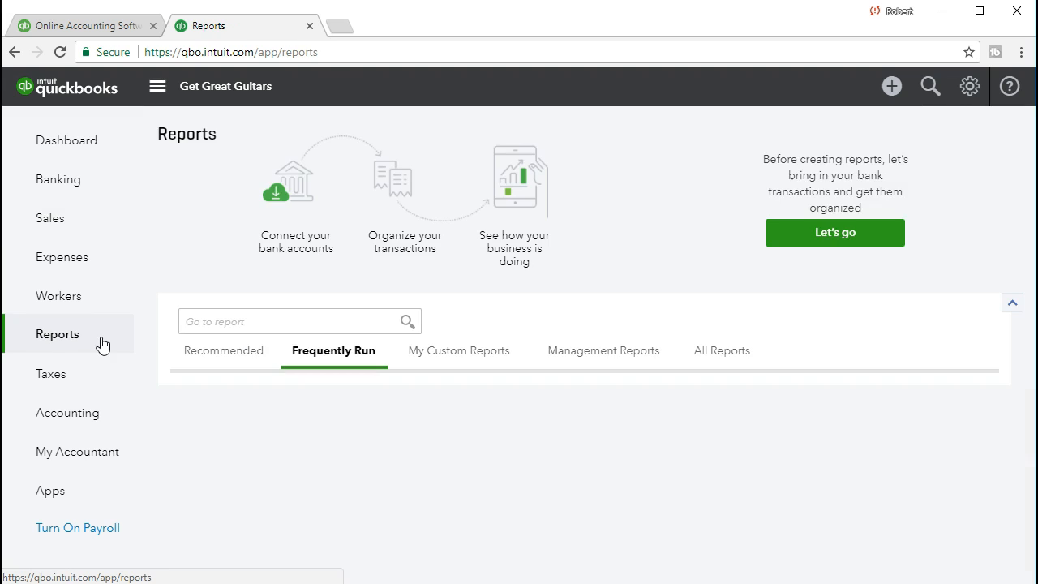
scroll(151, 350, "down", 1)
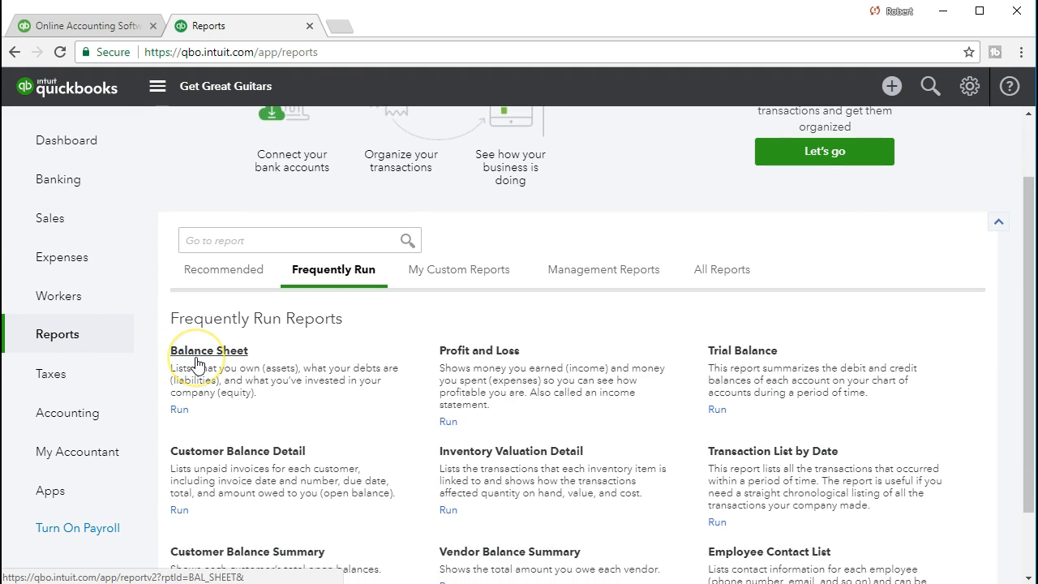
left_click(196, 362)
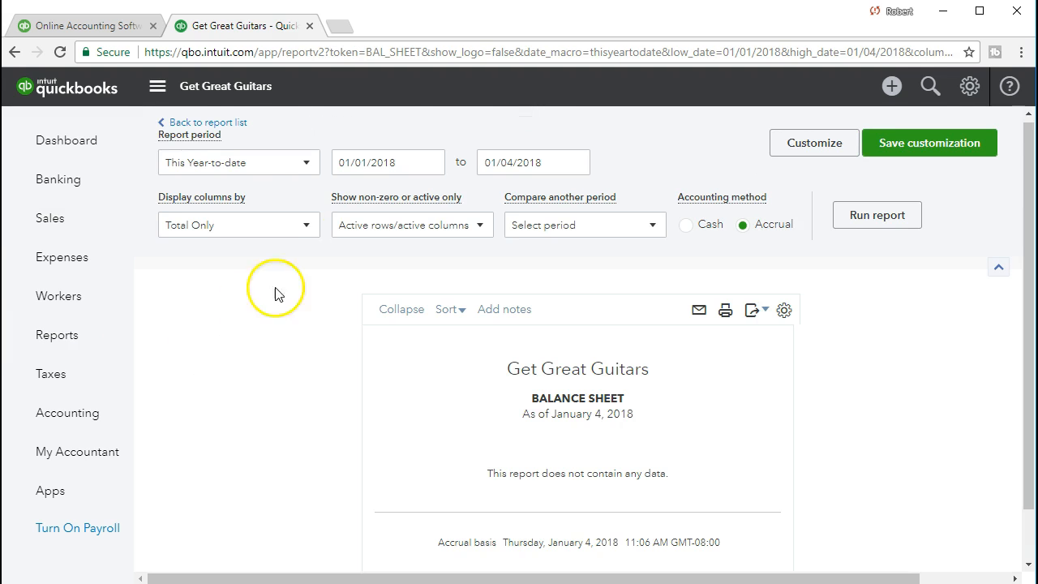
Step: Run the Balance Sheet for the period 02/01/2021 to 02/28/2021
left_click_drag(400, 168, 288, 152)
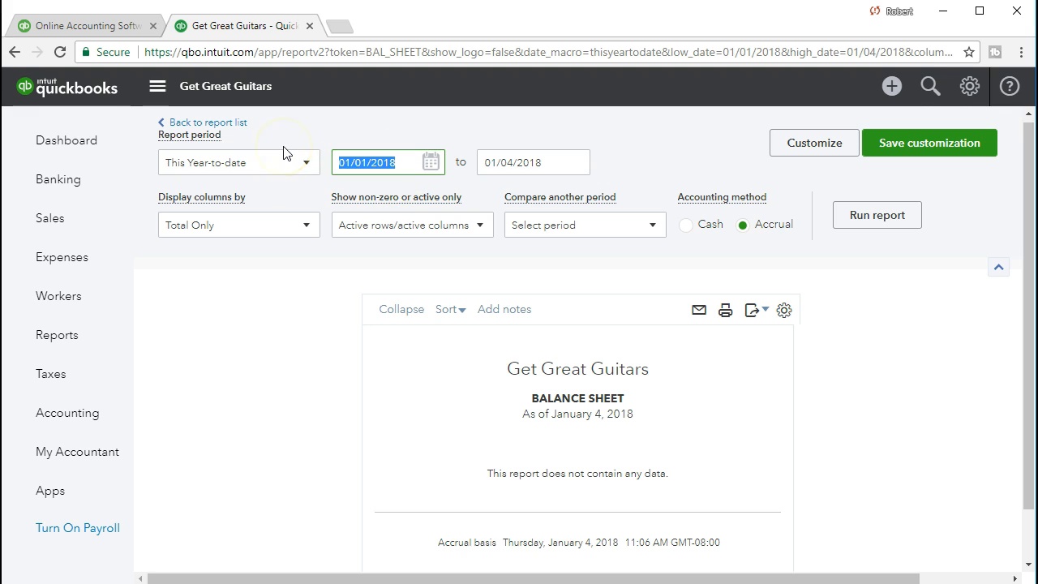
type("02/01/2021")
key("Tab")
type("02282021")
key("Tab")
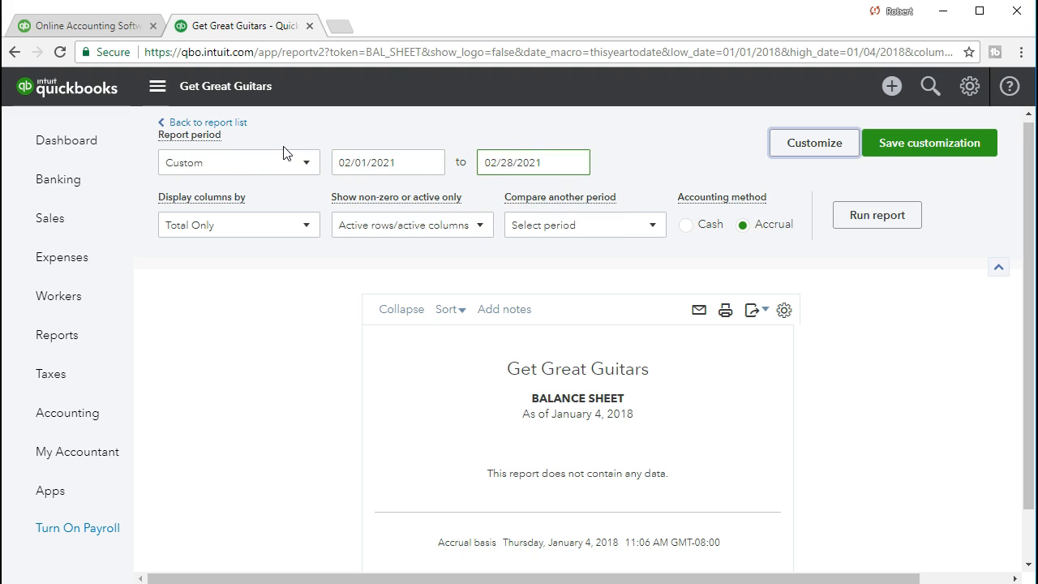
left_click(366, 196)
left_click(843, 229)
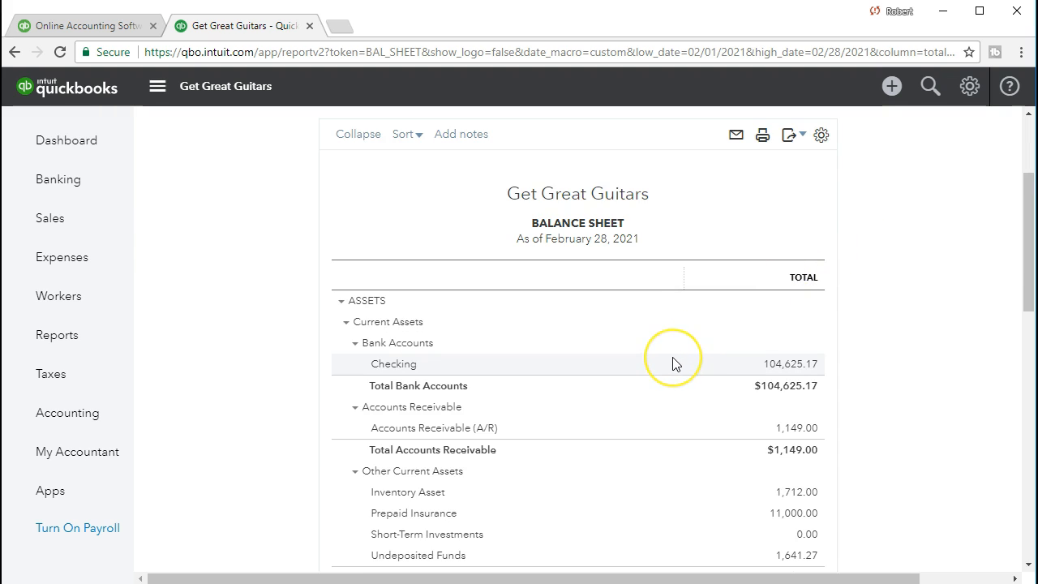
Step: Drill down into the Undeposited Funds amount on the Balance Sheet
scroll(672, 364, "down", 1)
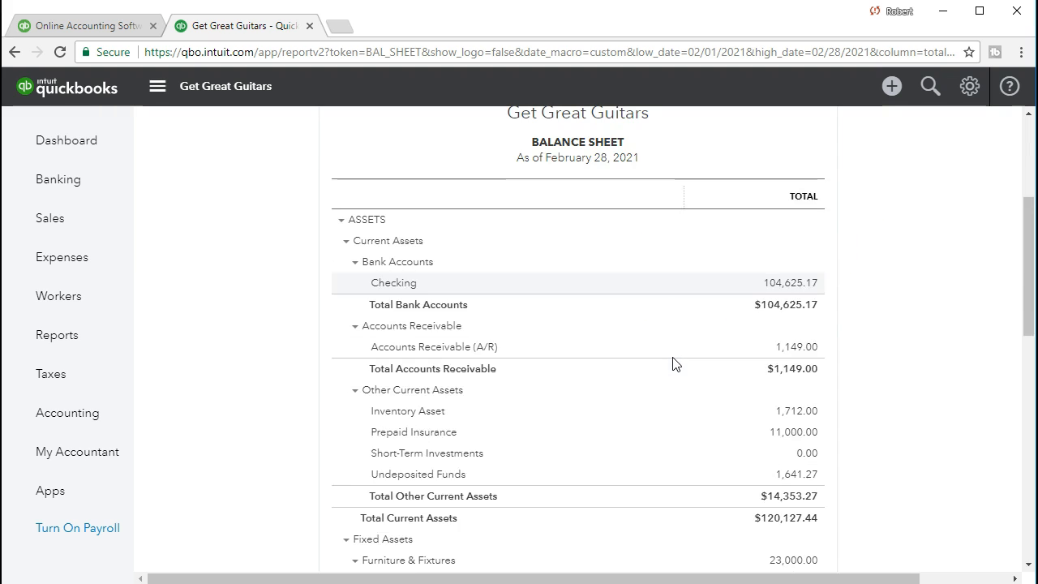
scroll(672, 364, "down", 2)
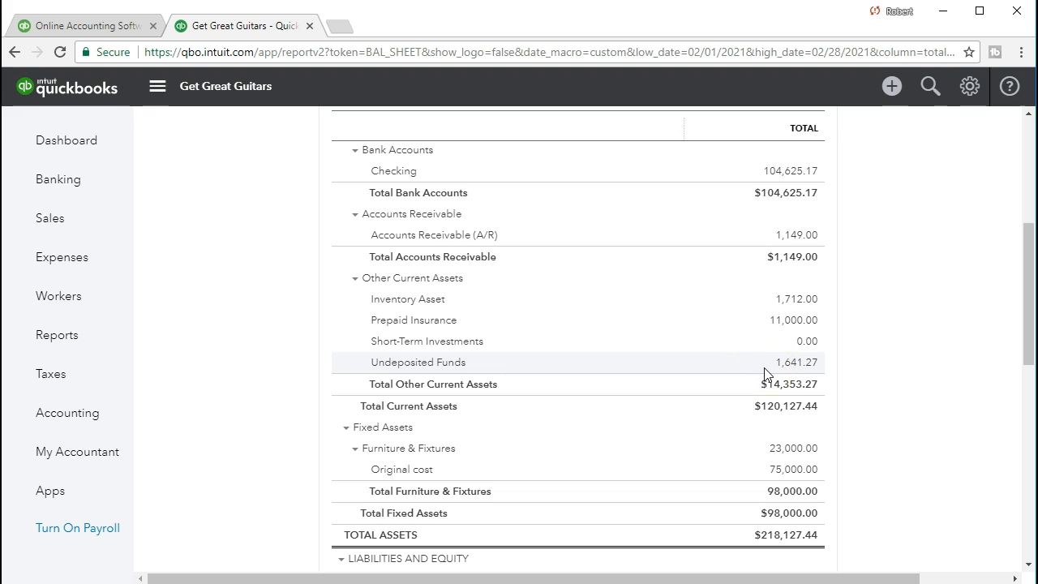
left_click(811, 375)
scroll(811, 375, "down", 1)
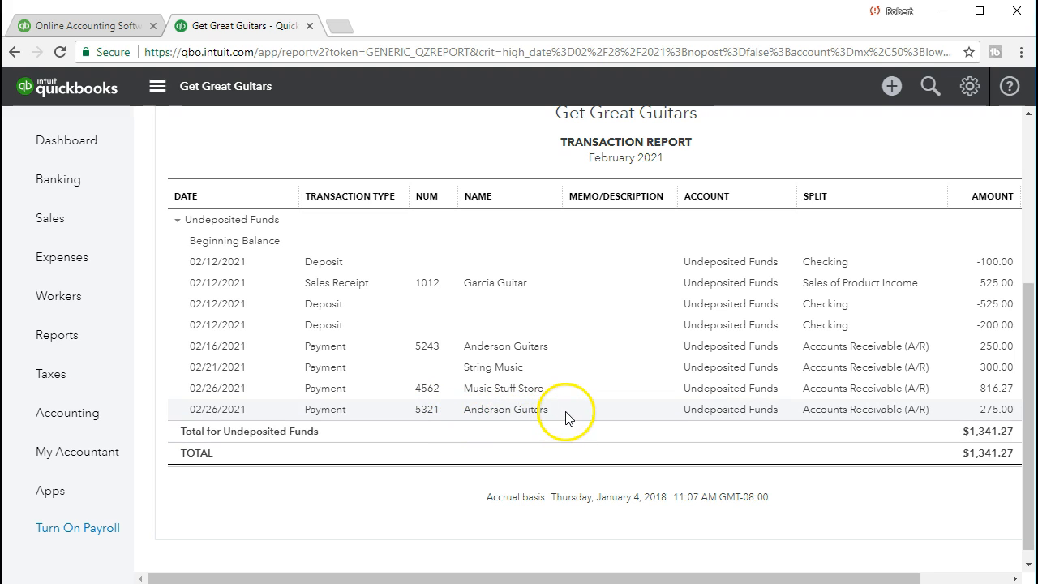
Step: Open the Music Stuff Store payment 4562 from the transaction report and close it
left_click(990, 390)
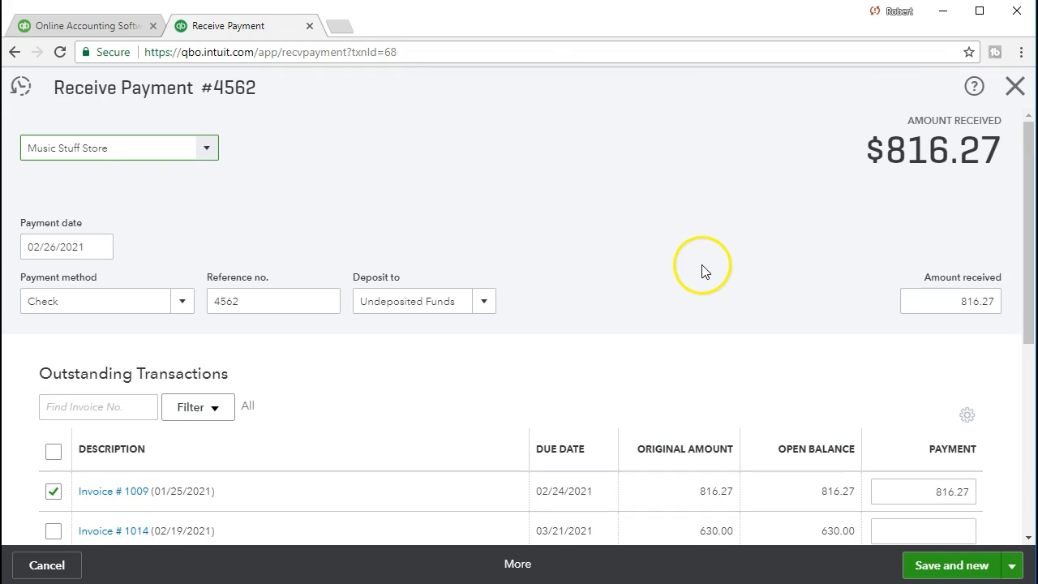
scroll(665, 263, "down", 1)
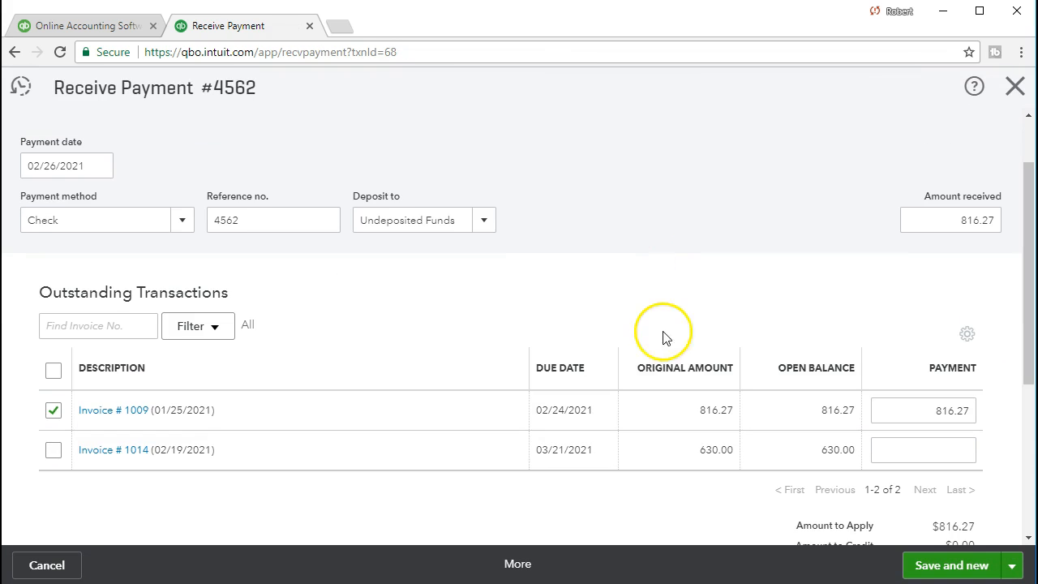
left_click(1013, 90)
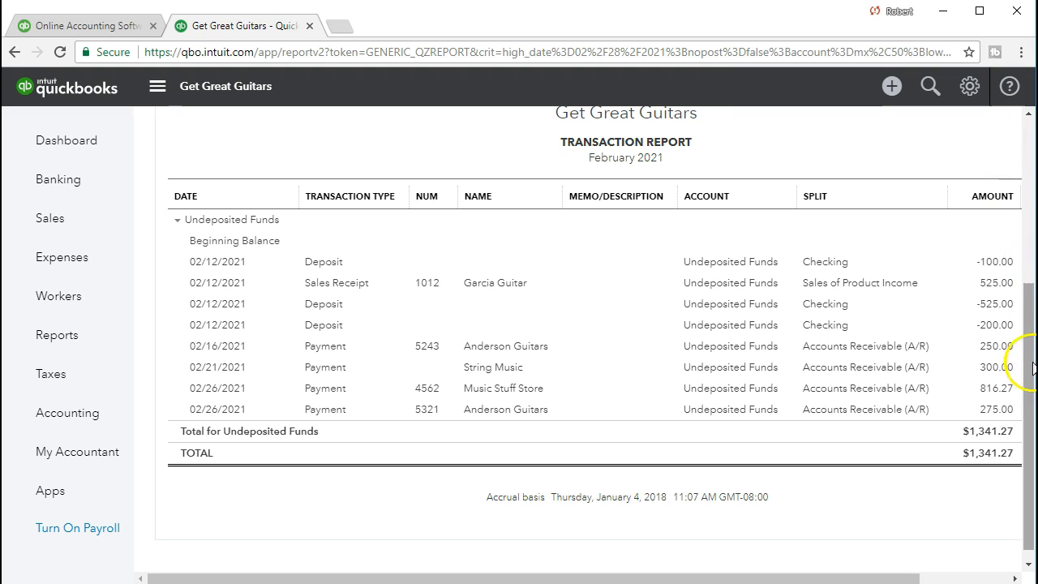
Step: Open the Anderson Guitars payment 5321 from the transaction report and close it
left_click(994, 412)
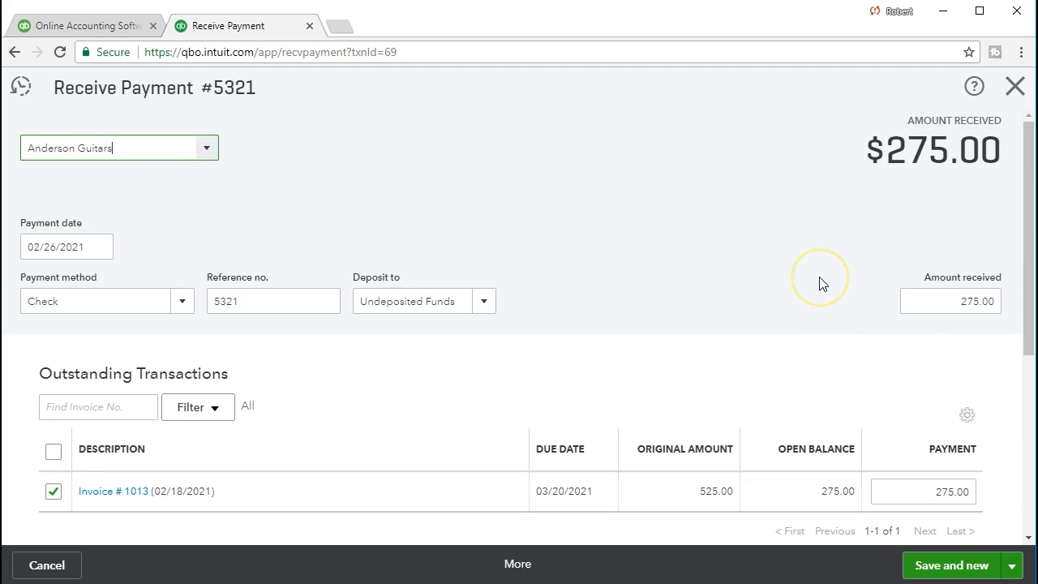
scroll(820, 283, "down", 1)
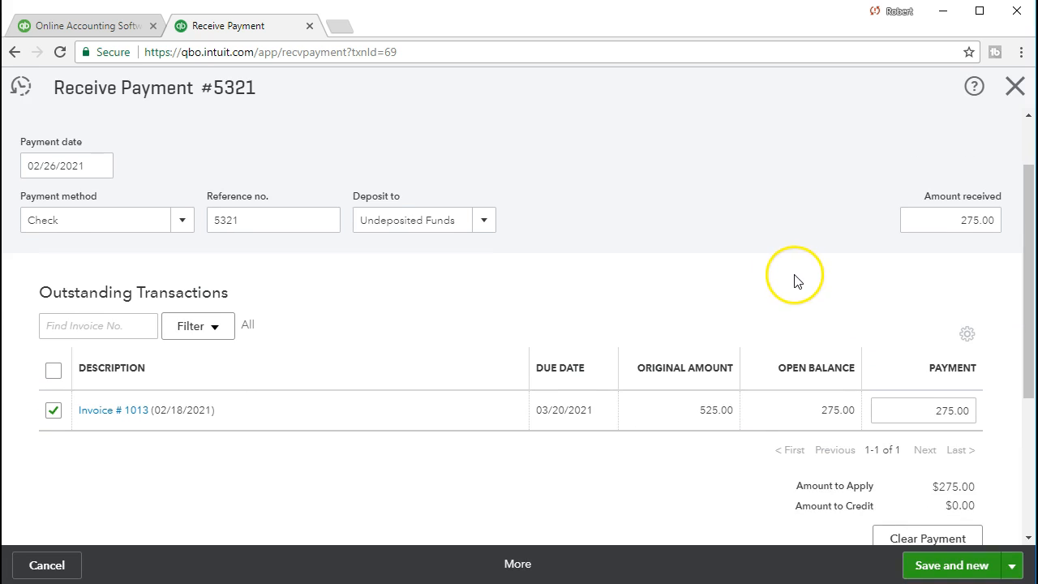
left_click(1012, 84)
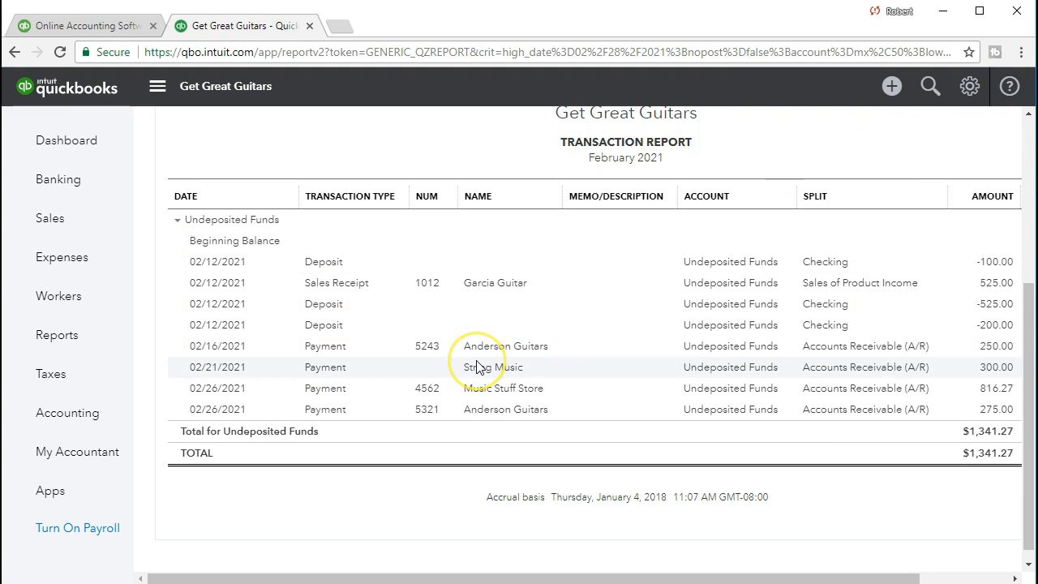
Step: Return to the Balance Sheet and drill down into the Accounts Receivable amount
scroll(479, 364, "up", 4)
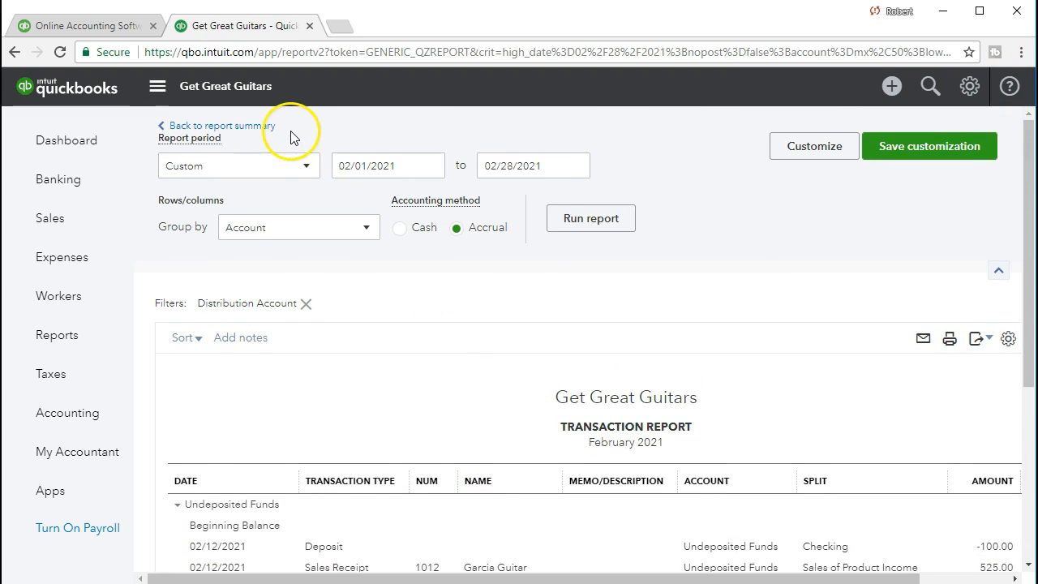
left_click(260, 129)
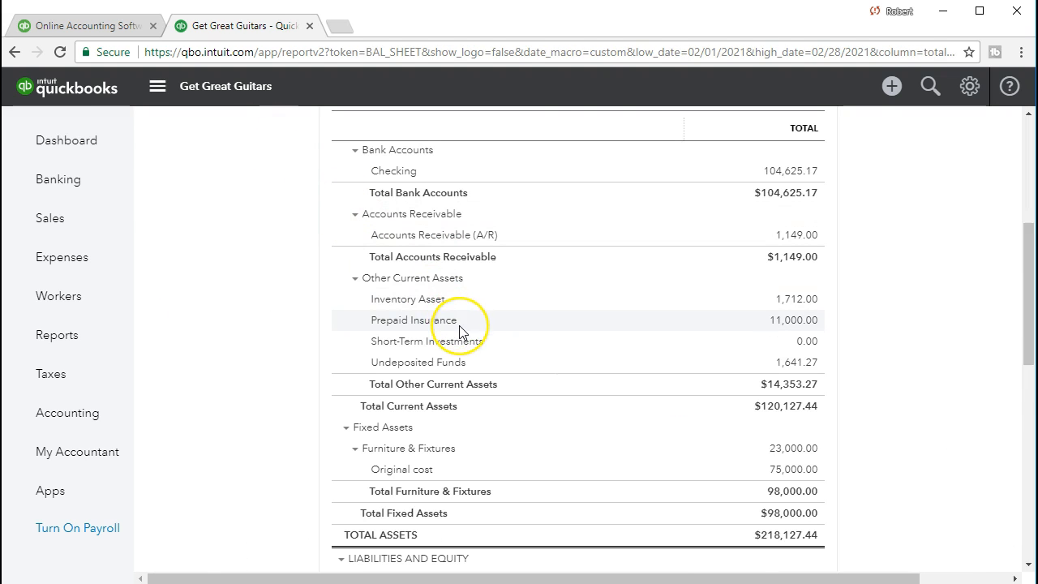
scroll(458, 322, "up", 5)
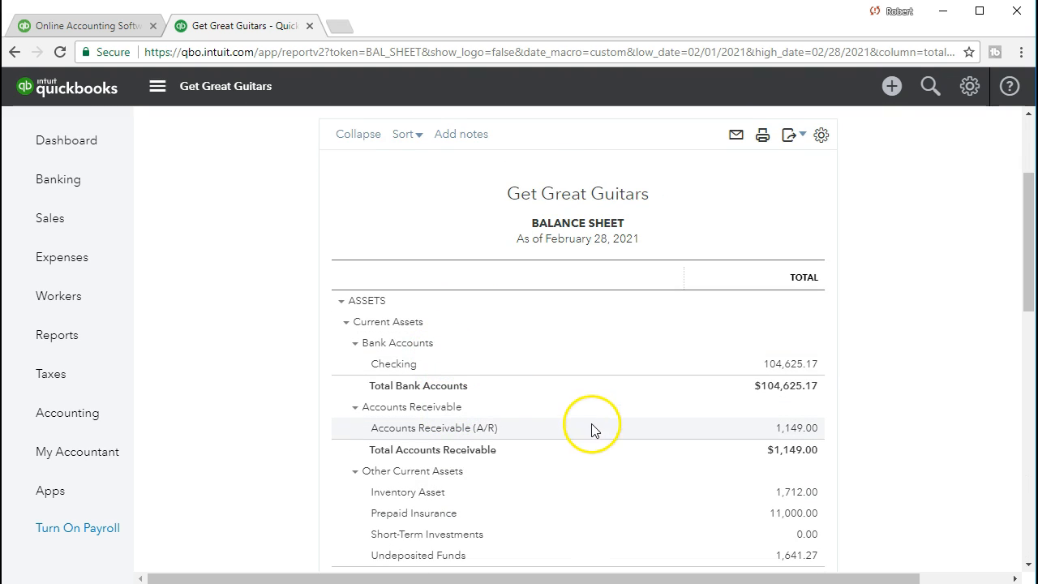
left_click(817, 437)
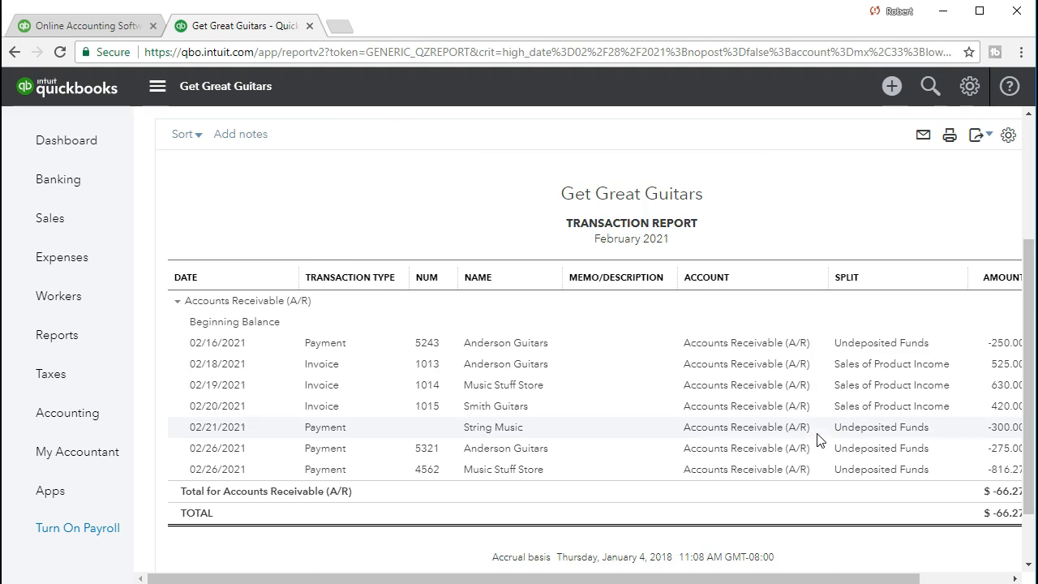
Step: Open the Anderson Guitars payment from the A/R transaction report and close it
scroll(730, 428, "down", 1)
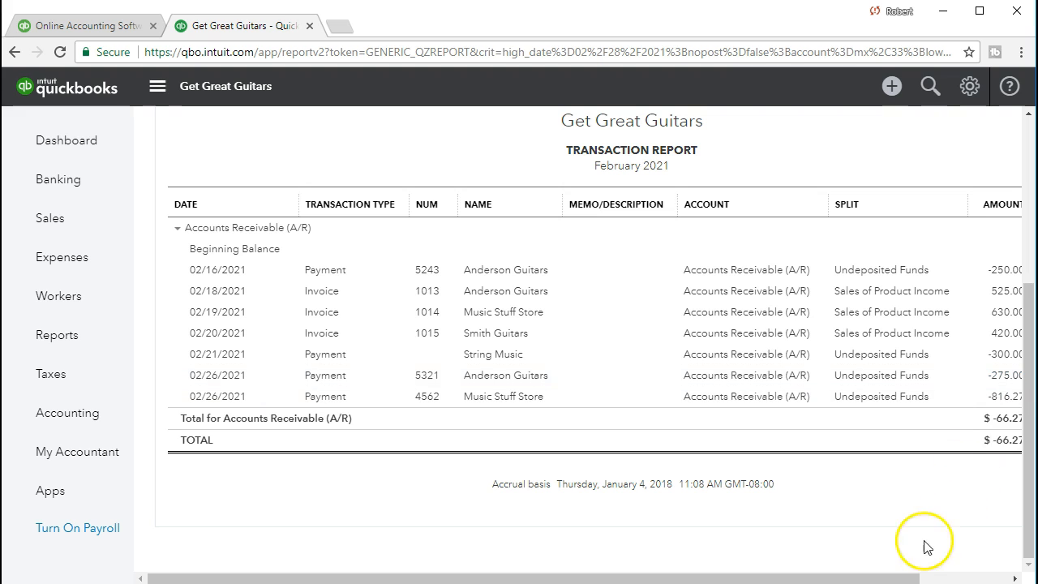
left_click_drag(922, 575, 1008, 576)
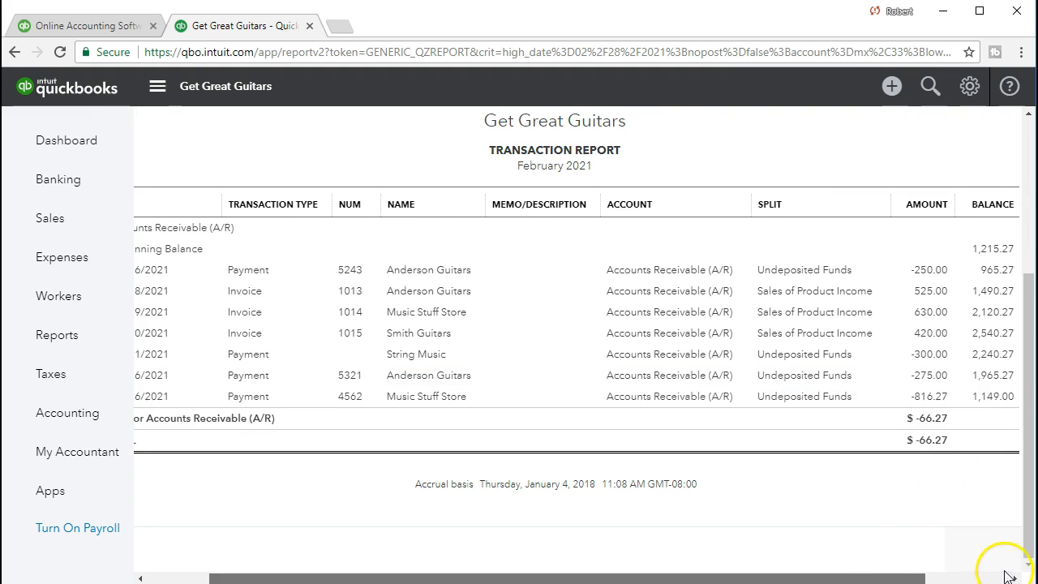
left_click(930, 375)
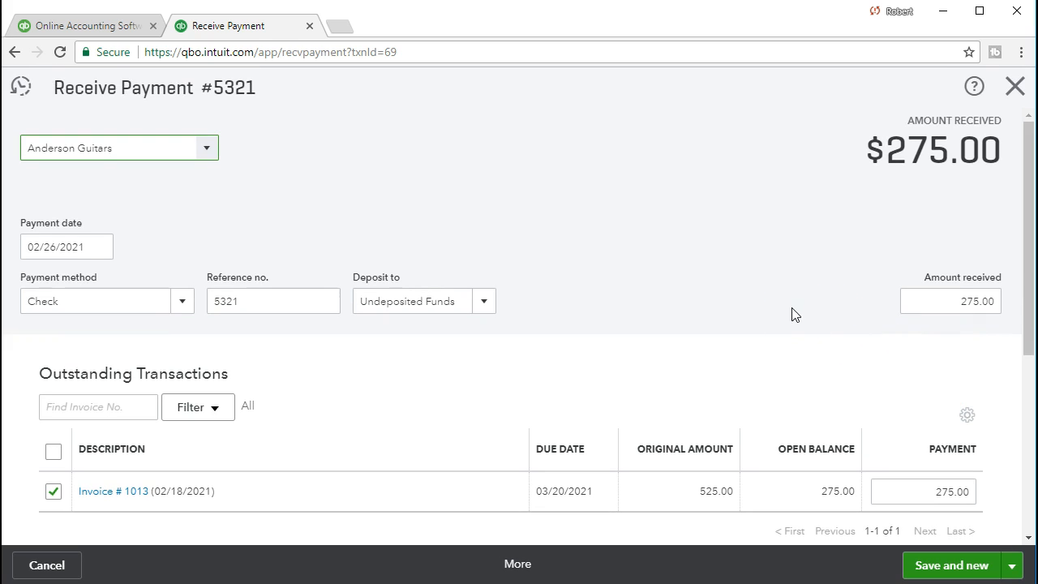
left_click(1014, 86)
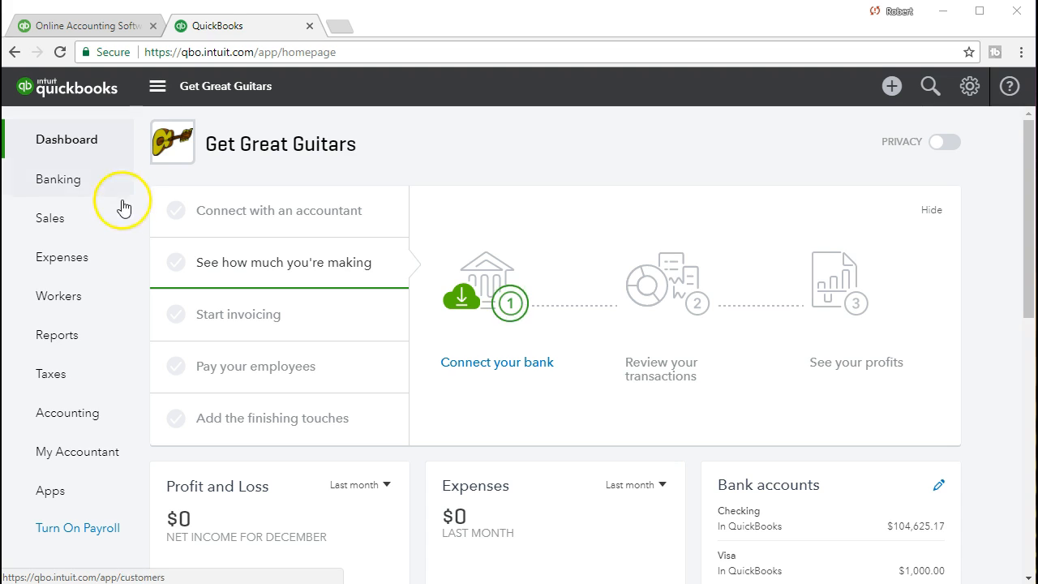
Step: Run the Balance Sheet report for the period 02/01/2021 to 02/28/2021
left_click(108, 347)
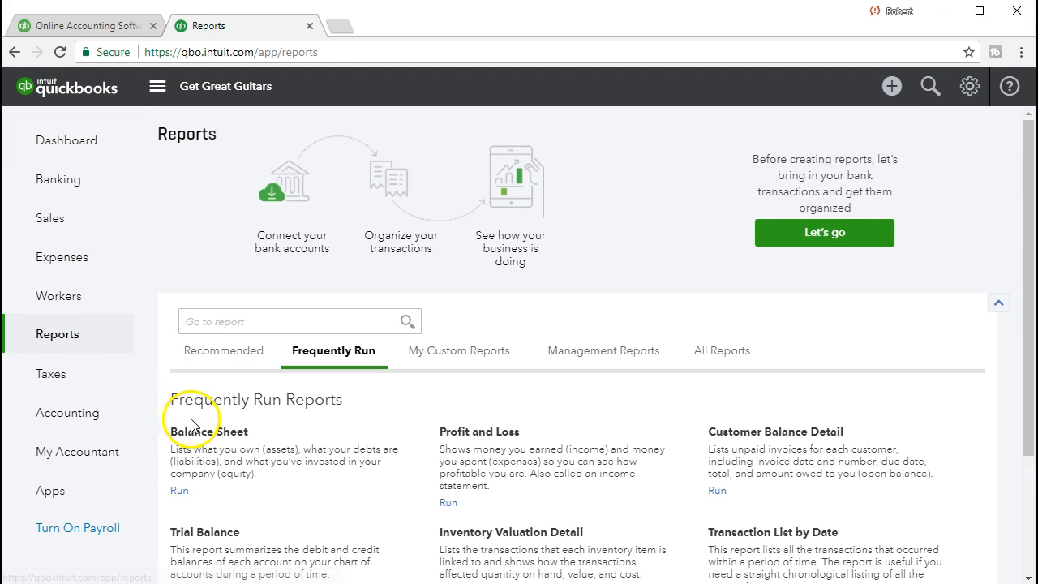
left_click(235, 440)
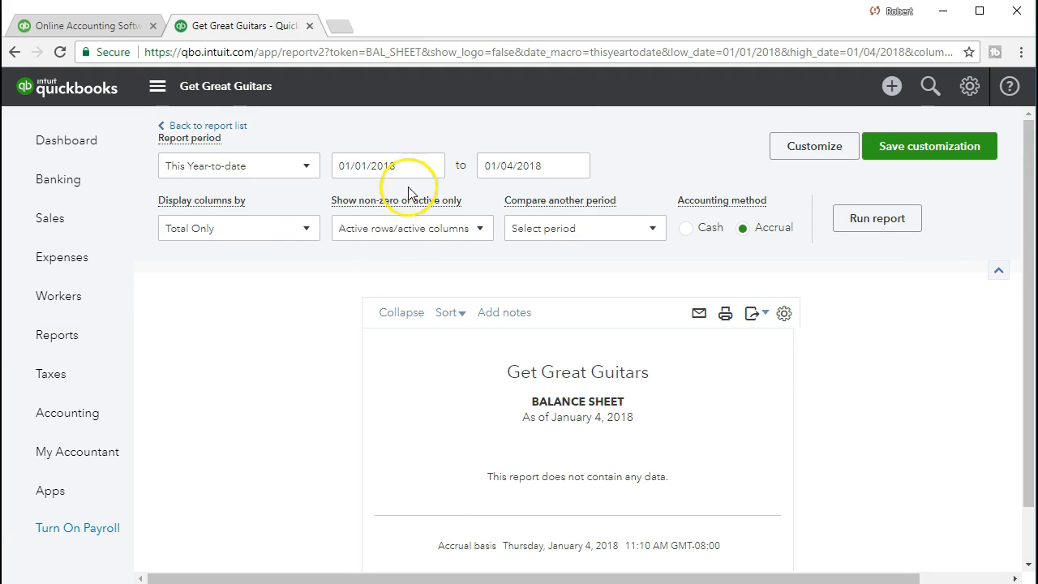
left_click(365, 162)
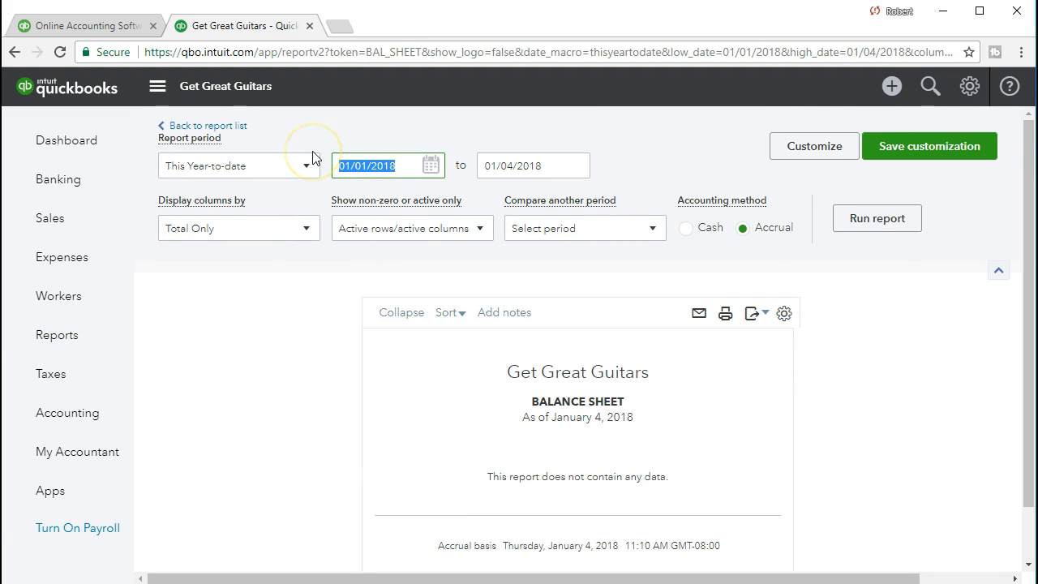
type("0")
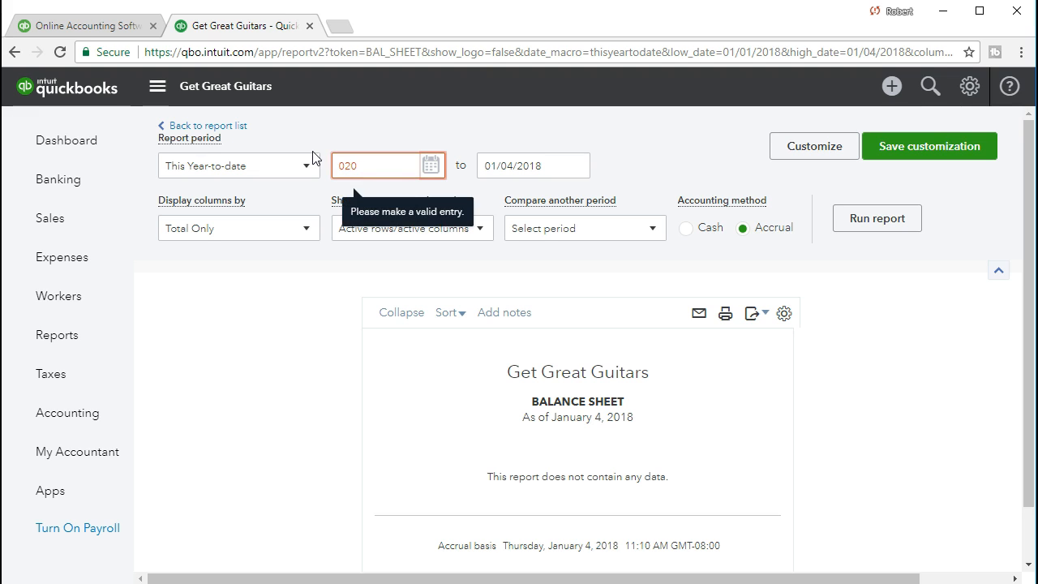
type("2/01/2021")
key("Tab")
type("02/28/2021")
key("Tab")
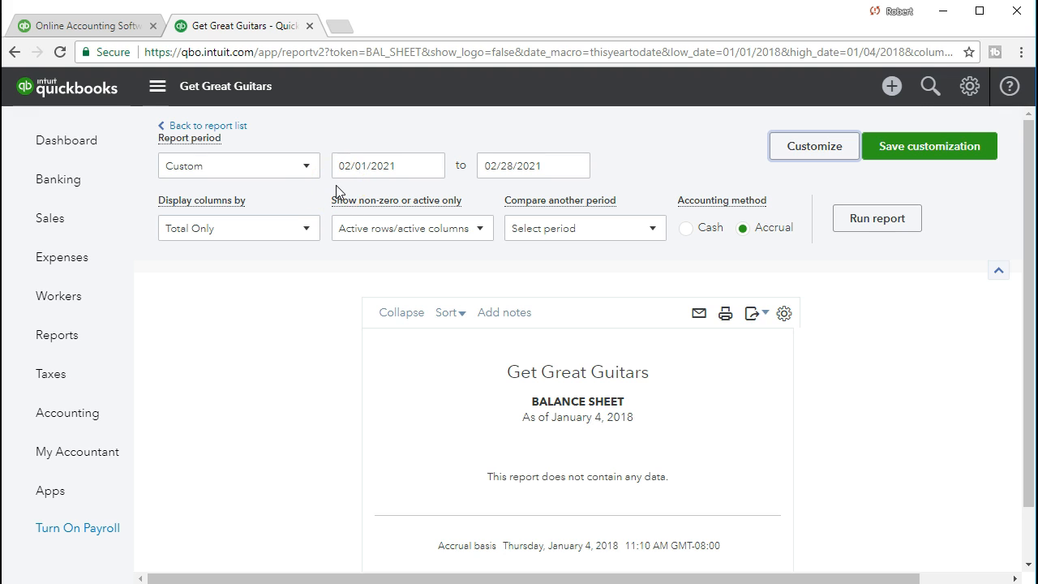
left_click(838, 229)
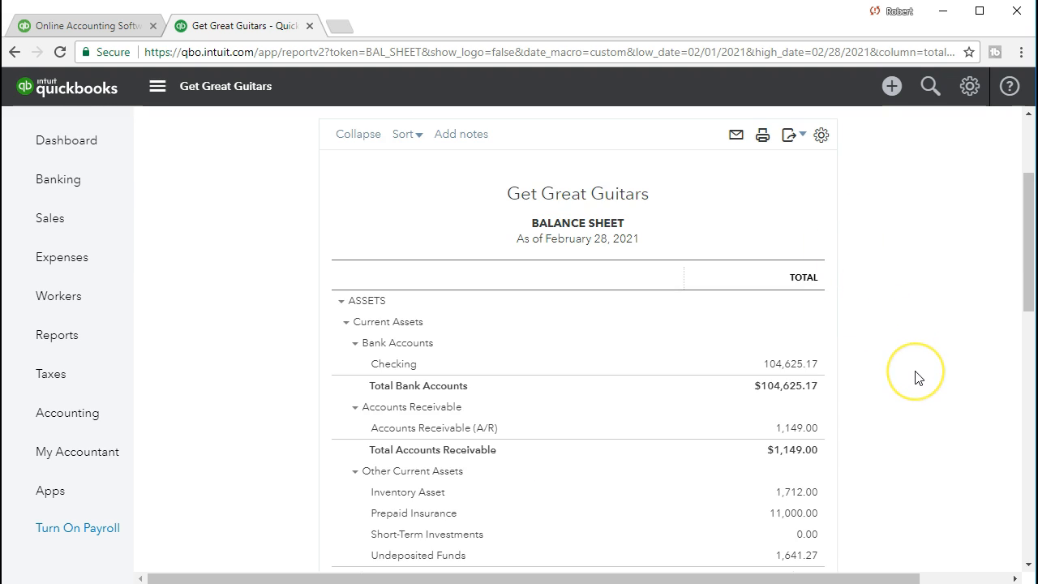
scroll(917, 377, "down", 3)
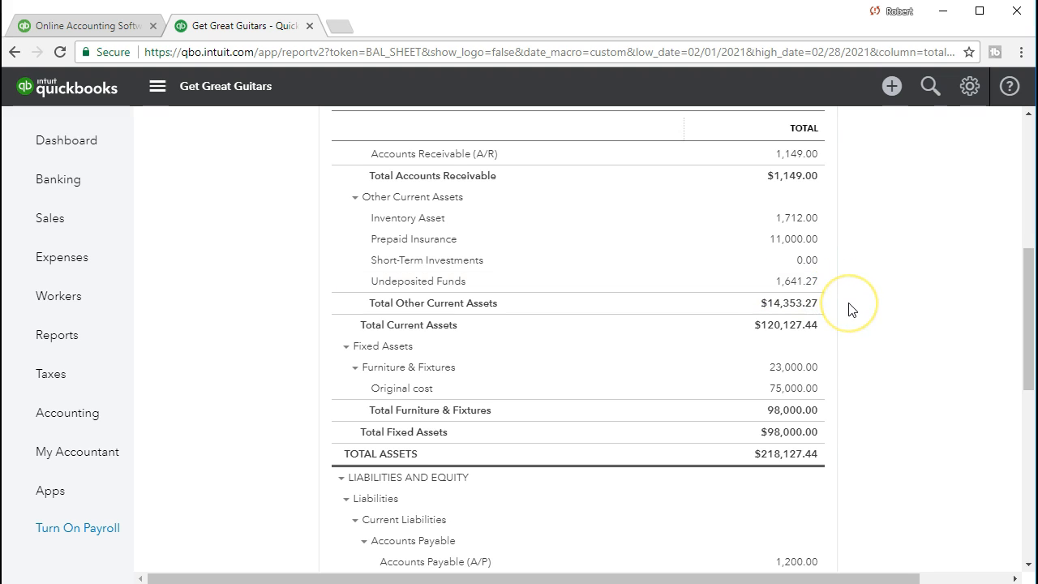
scroll(850, 310, "up", 3)
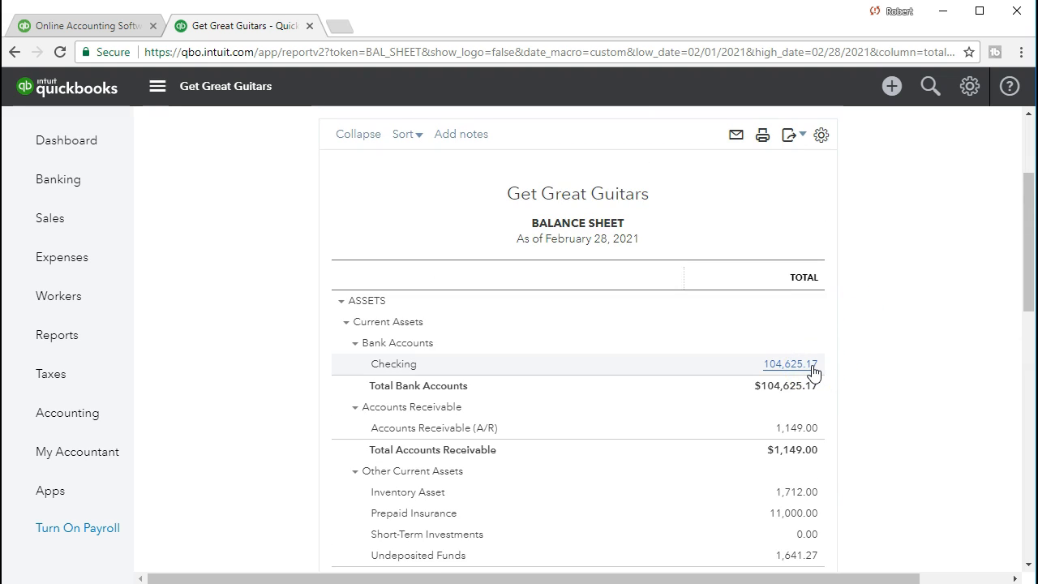
Step: Start a new bank deposit into Checking dated 02/26/2021
left_click(891, 88)
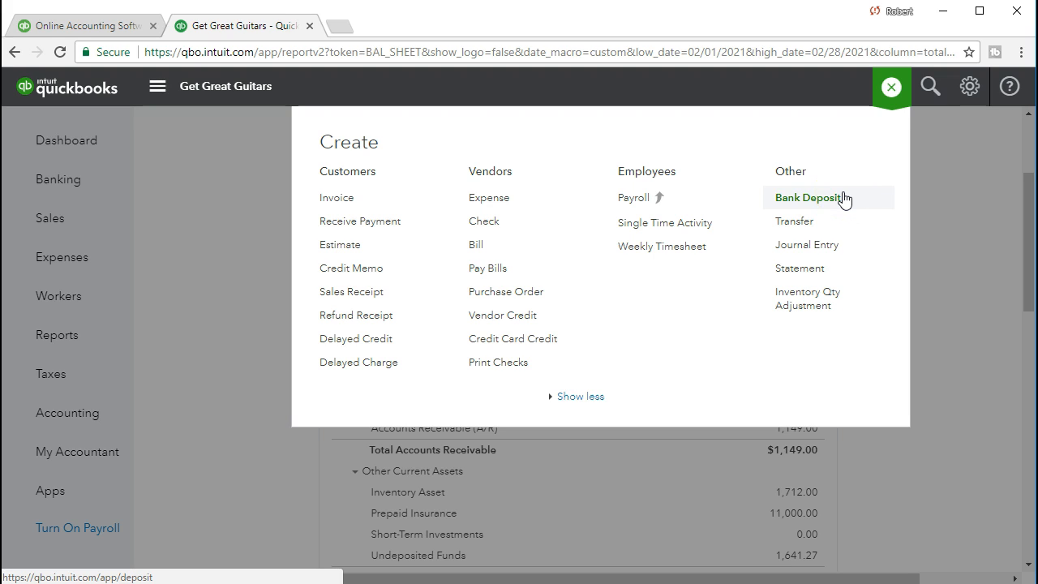
left_click(391, 388)
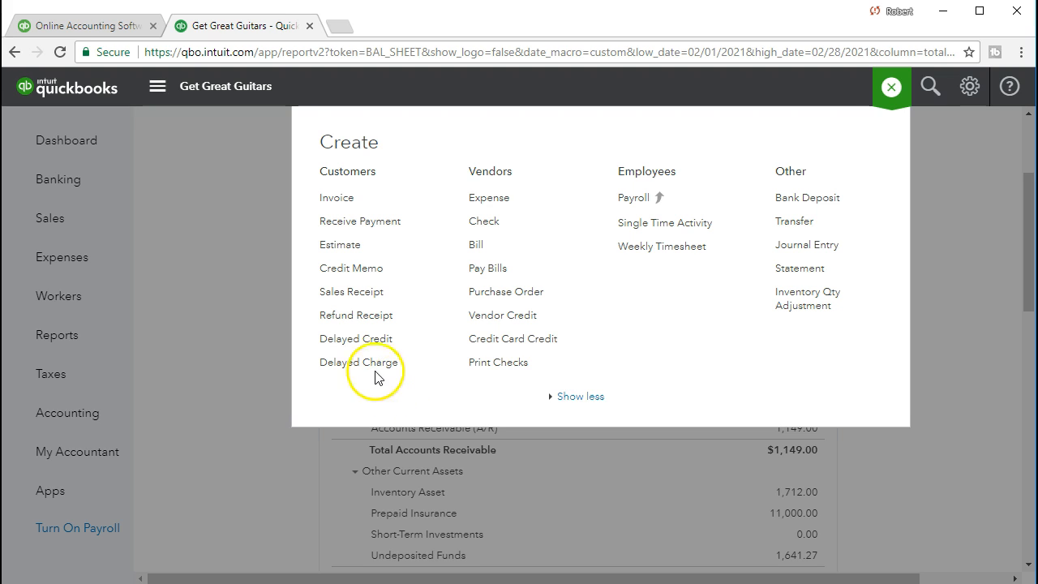
left_click(329, 201)
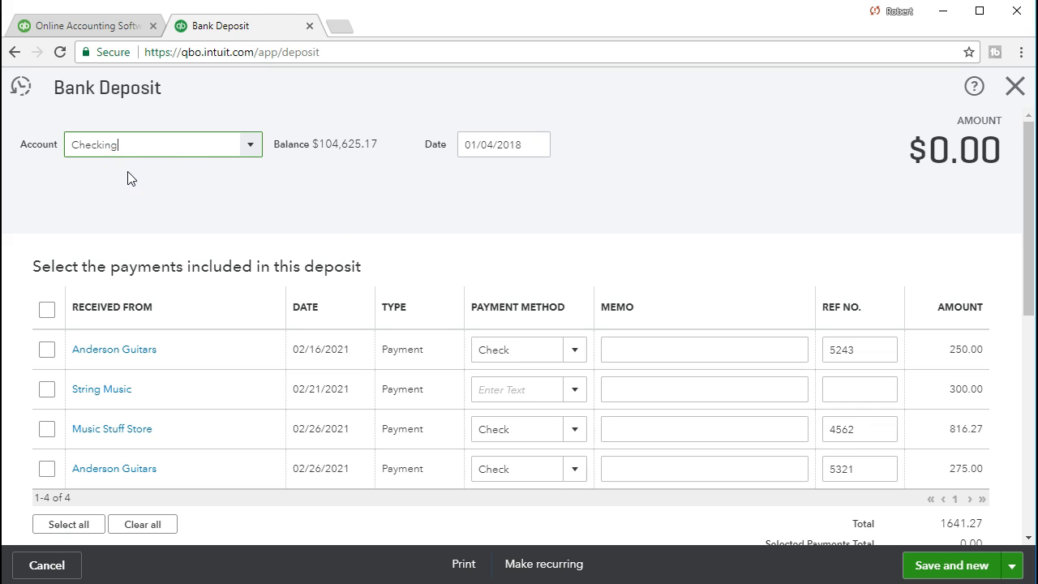
key("Tab")
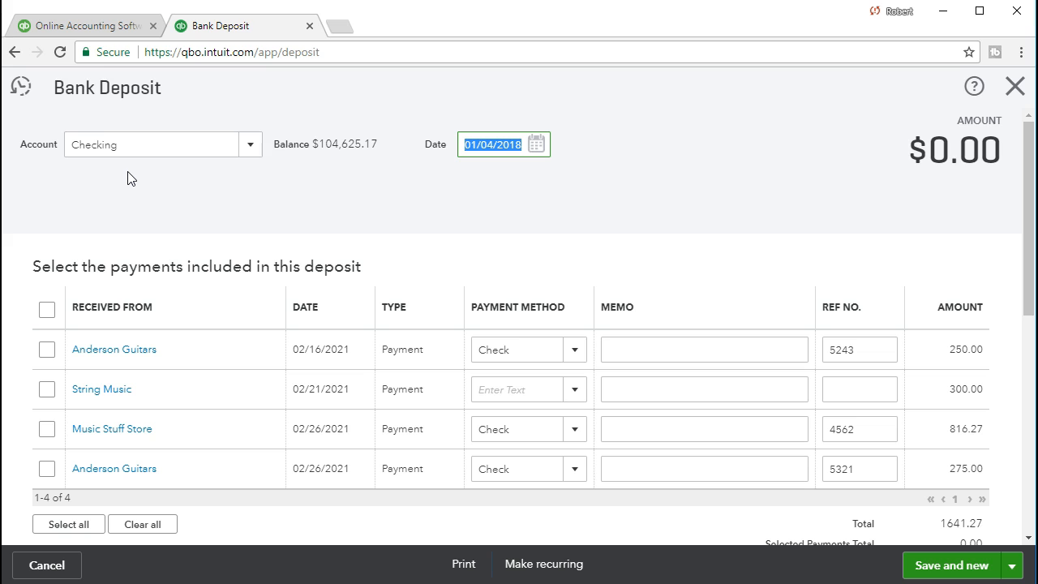
type("02")
type("6")
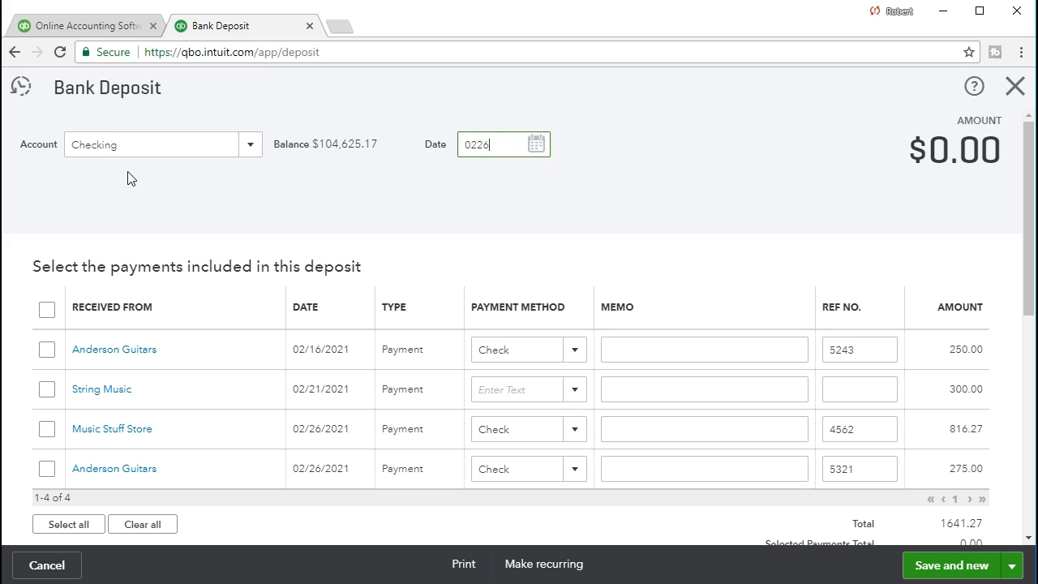
key("Tab")
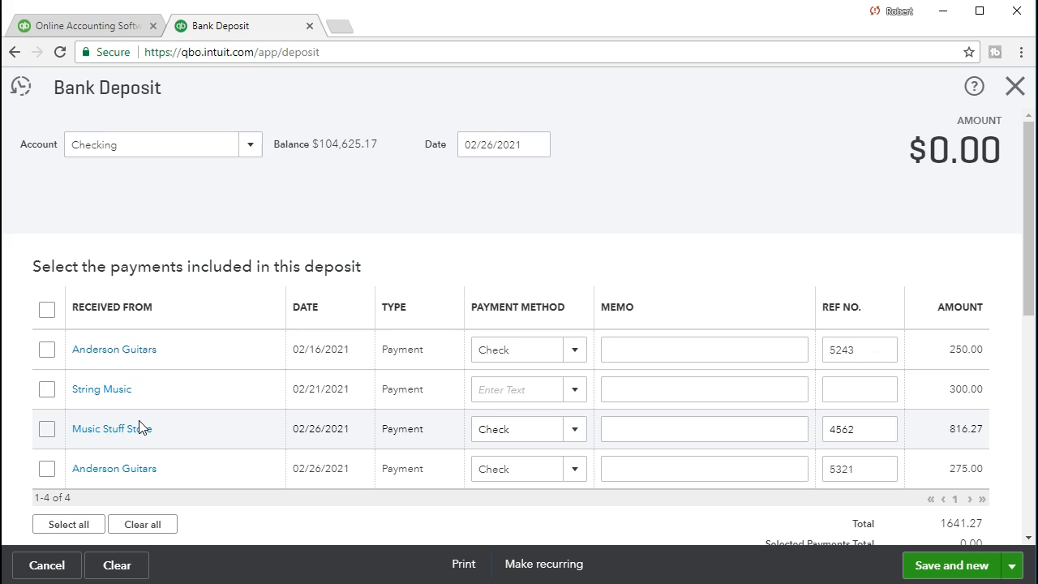
Step: Select all four received customer payments to include in the deposit
left_click(46, 350)
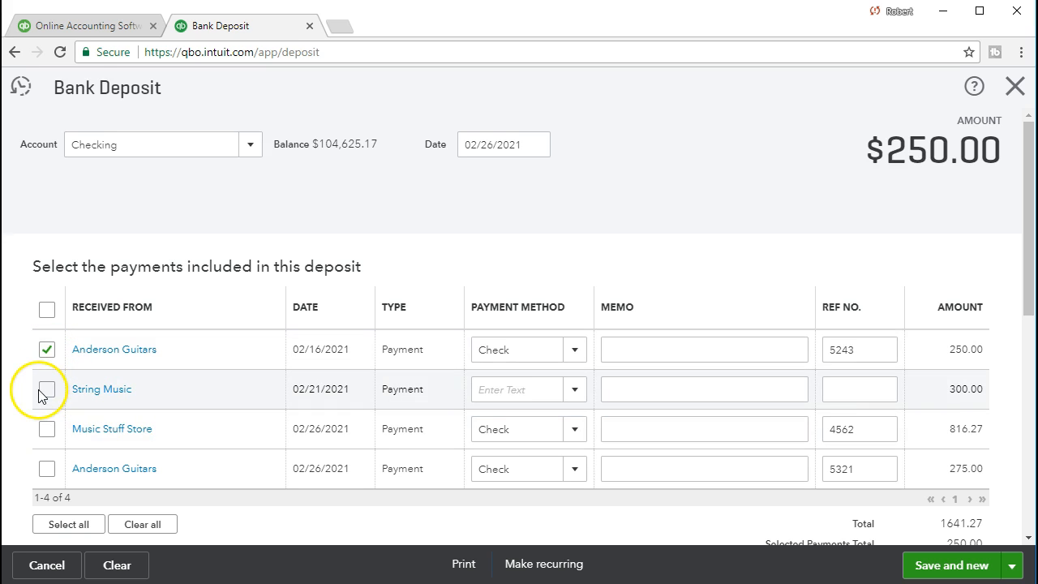
left_click(46, 390)
left_click(46, 429)
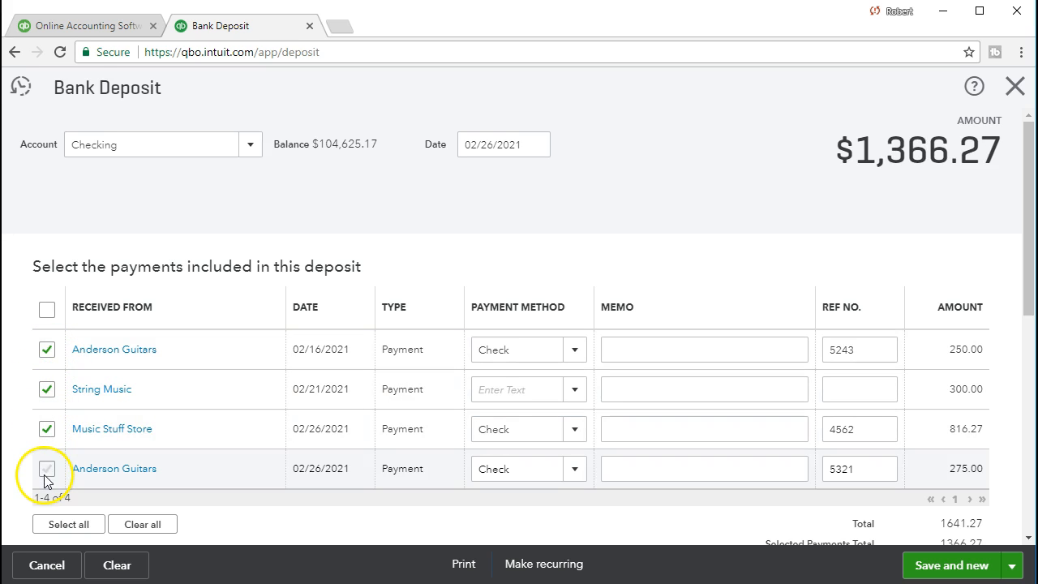
left_click(45, 473)
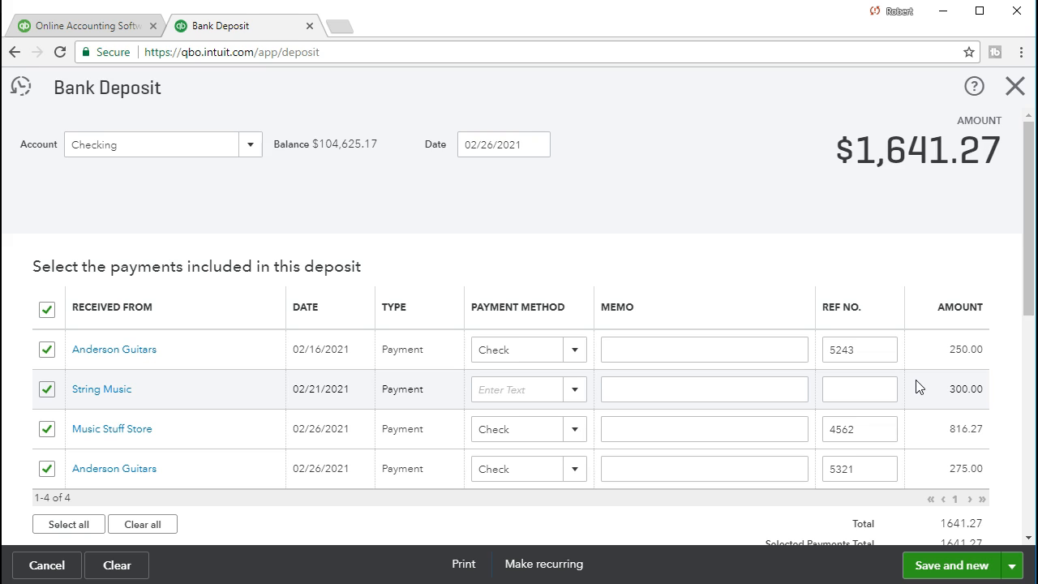
Step: Save the bank deposit of the selected payments and close the deposit form
left_click(771, 388)
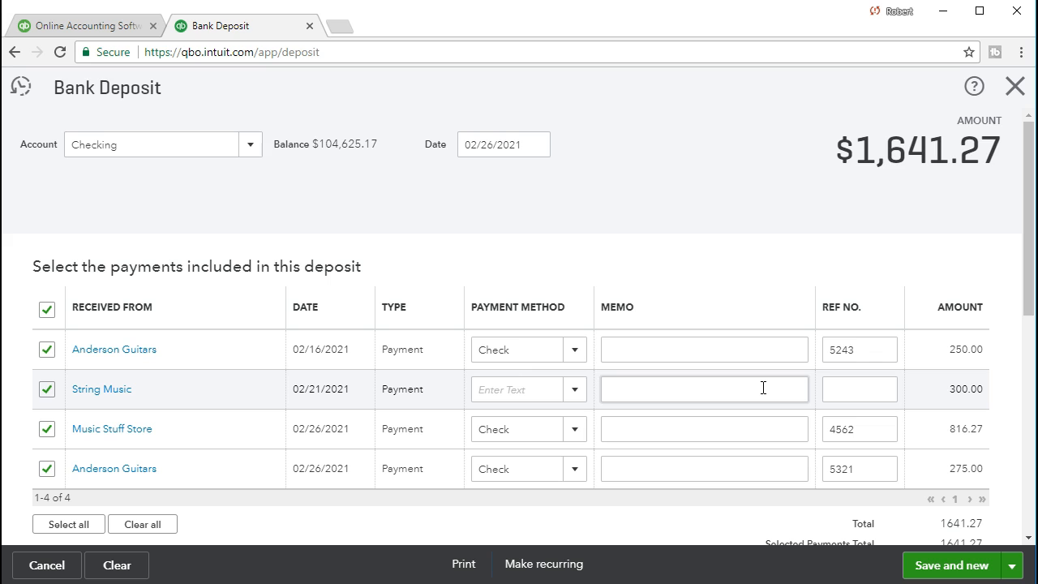
scroll(762, 387, "down", 2)
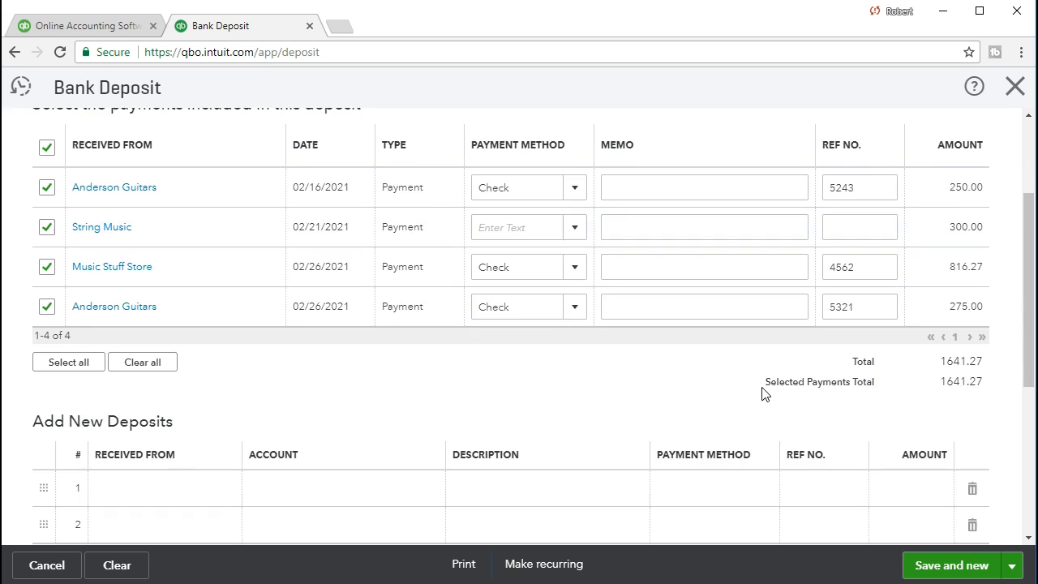
scroll(763, 388, "up", 2)
left_click(505, 426)
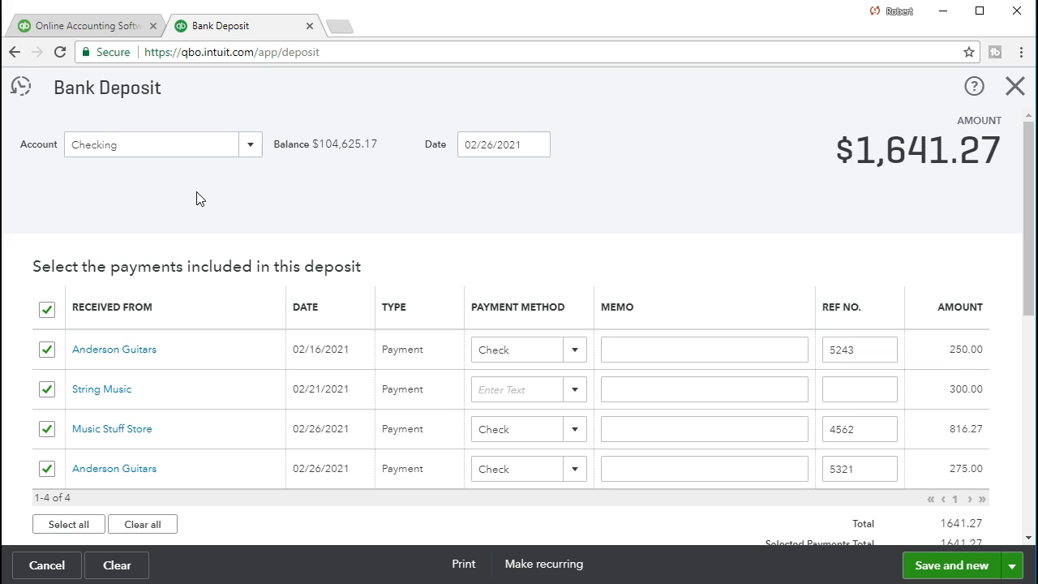
scroll(200, 199, "down", 4)
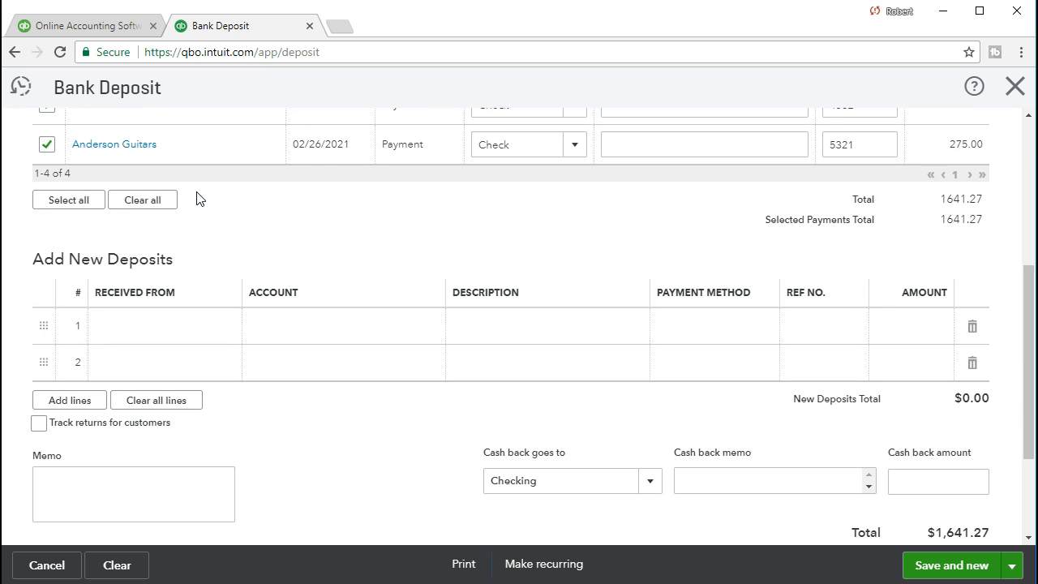
scroll(173, 278, "up", 2)
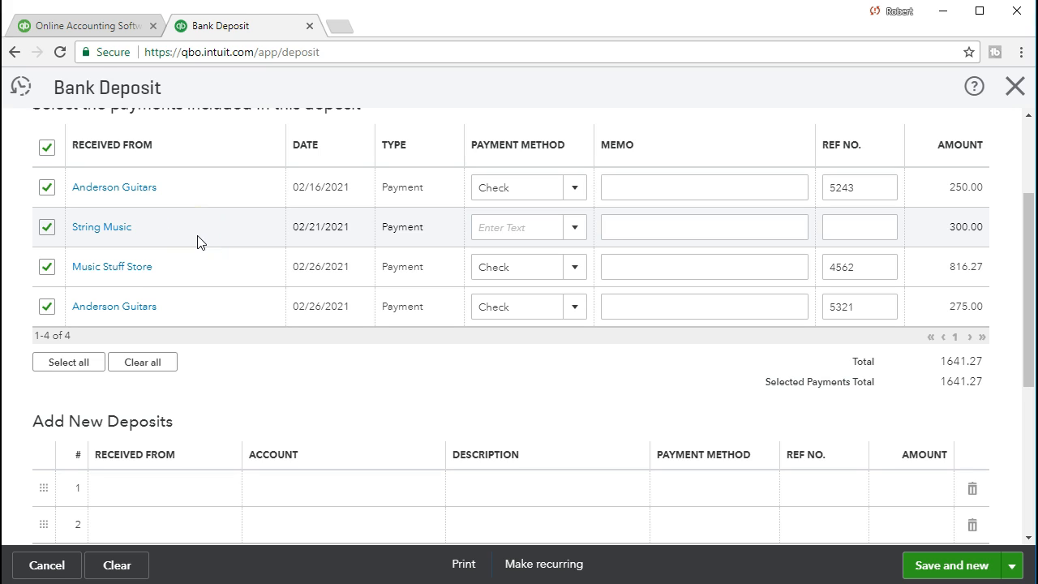
scroll(199, 242, "down", 1)
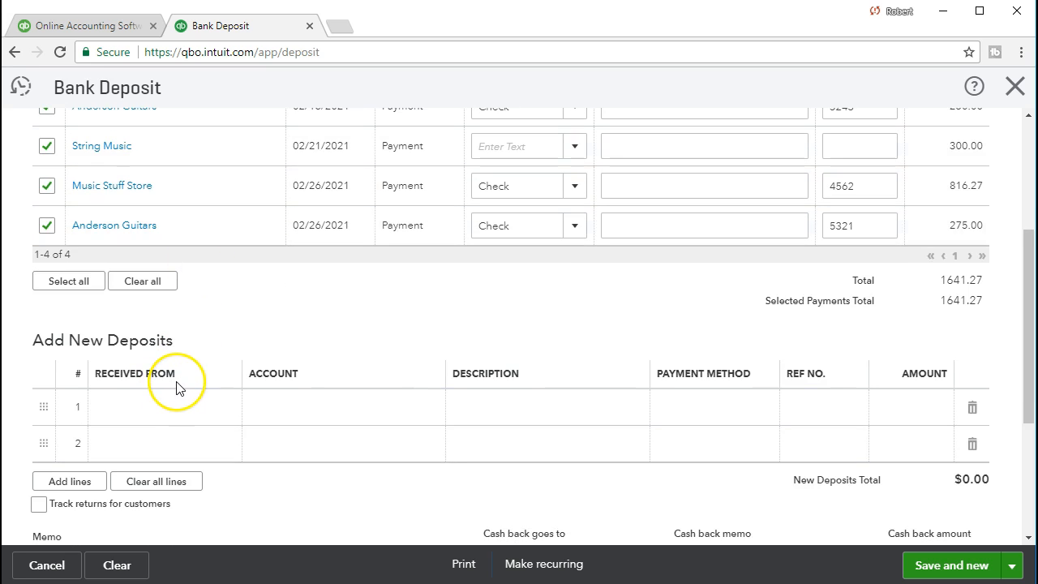
scroll(417, 343, "down", 2)
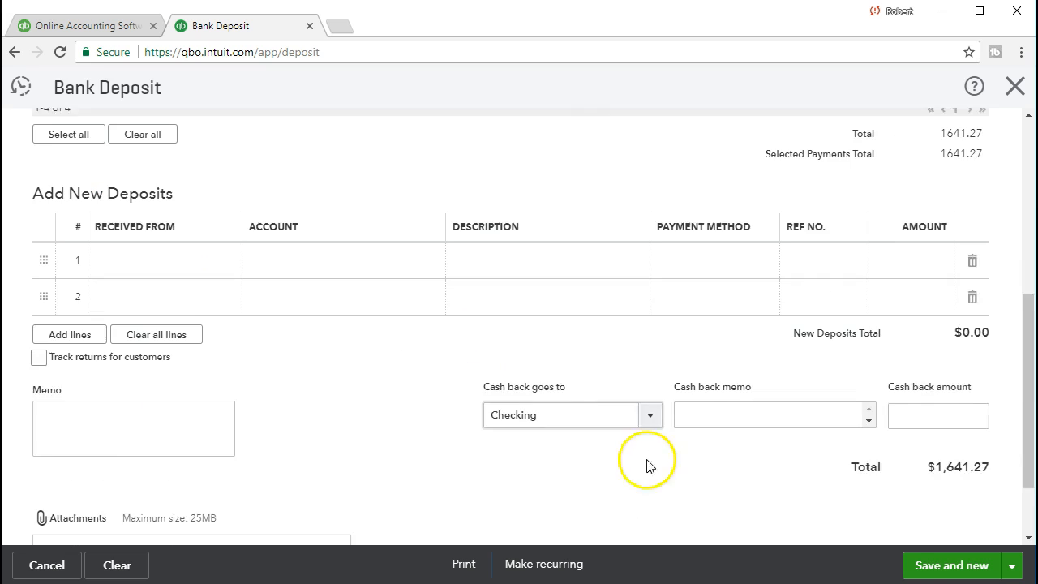
left_click(940, 565)
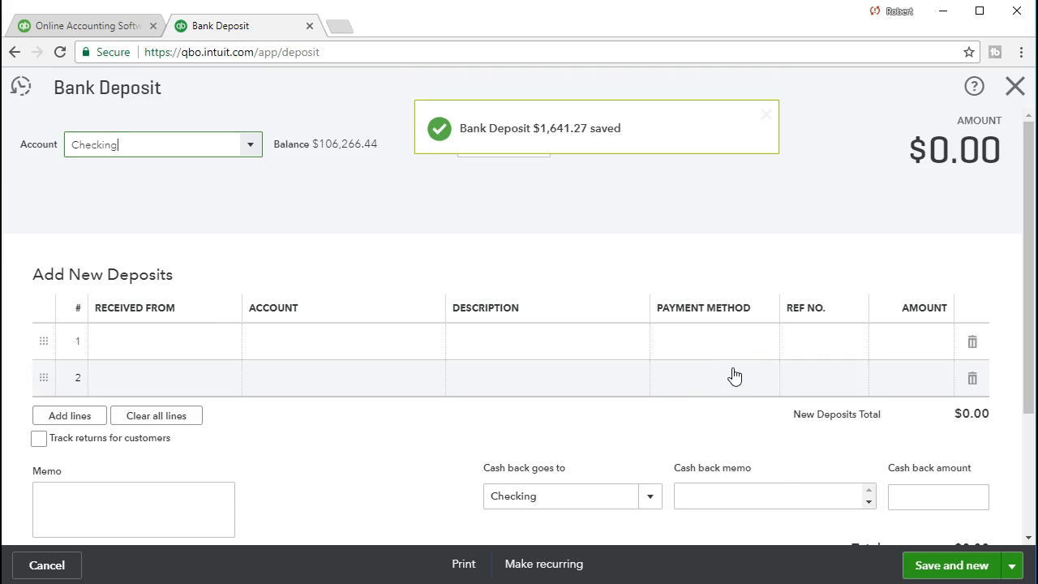
scroll(734, 377, "down", 3)
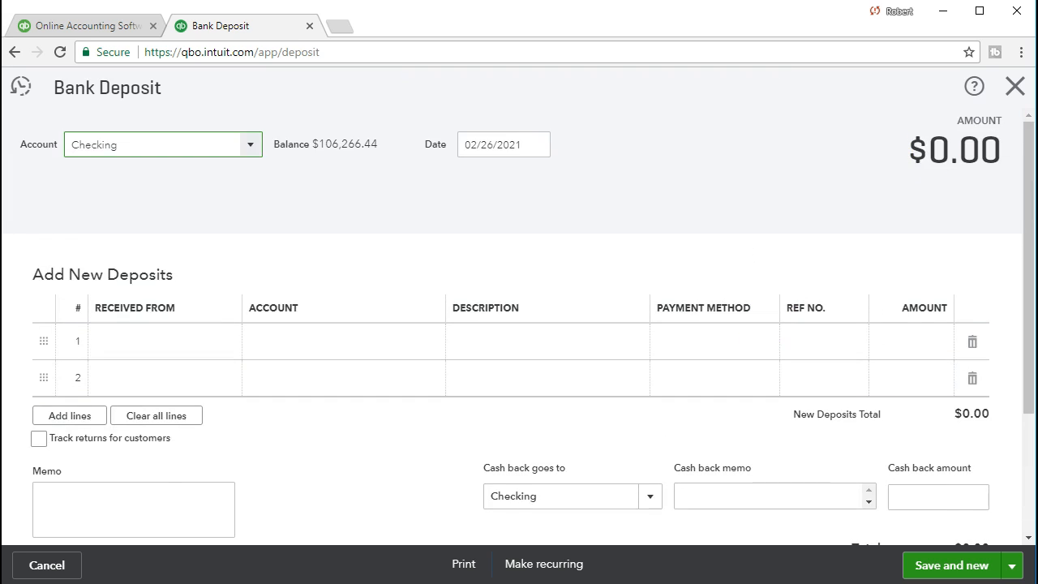
left_click(1015, 86)
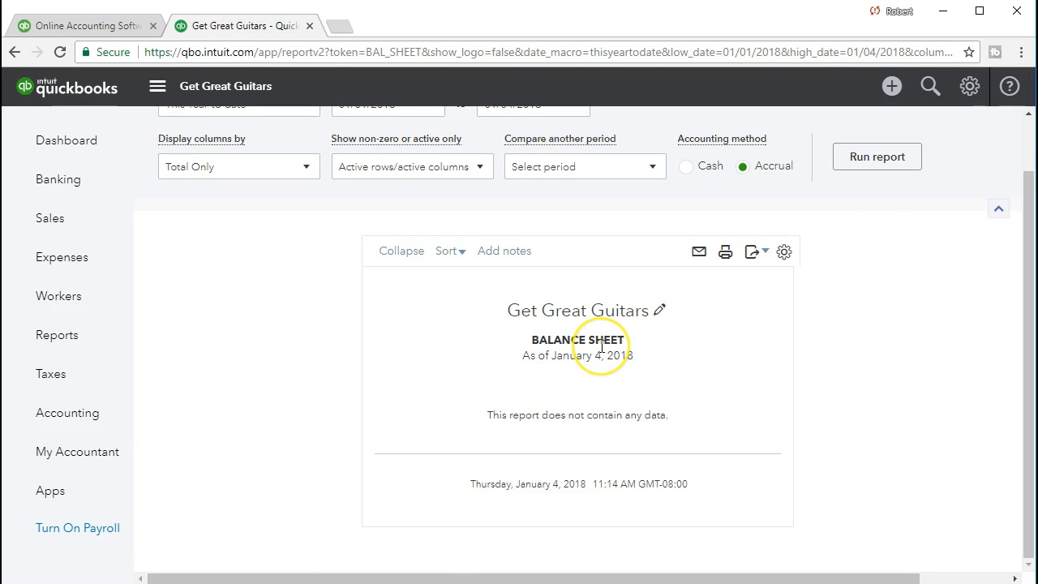
Step: Rerun the Balance Sheet for 02/01/2021 to 02/28/2021 and drill down into the Checking amount
scroll(600, 350, "up", 2)
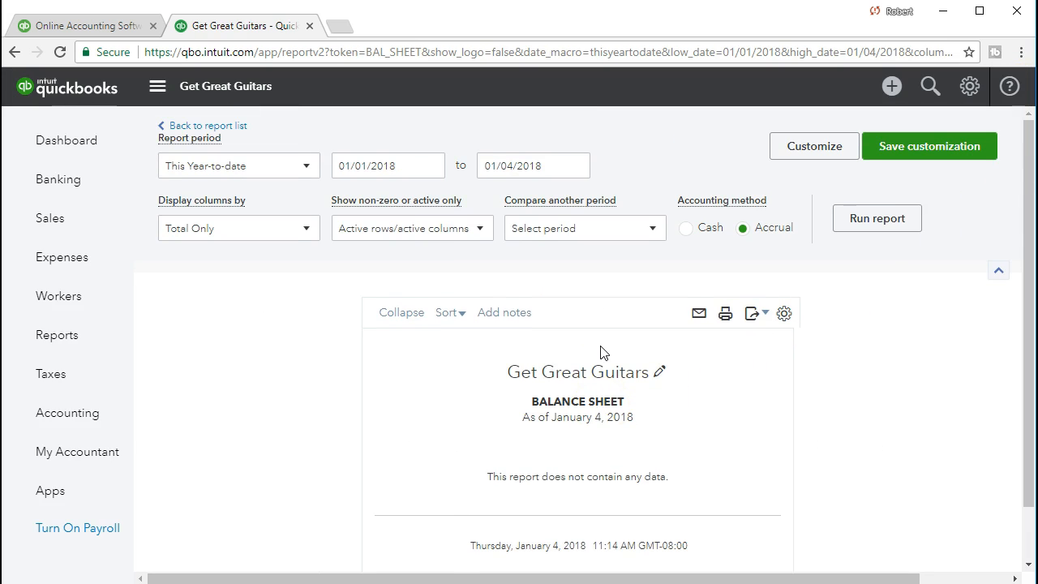
left_click(403, 164)
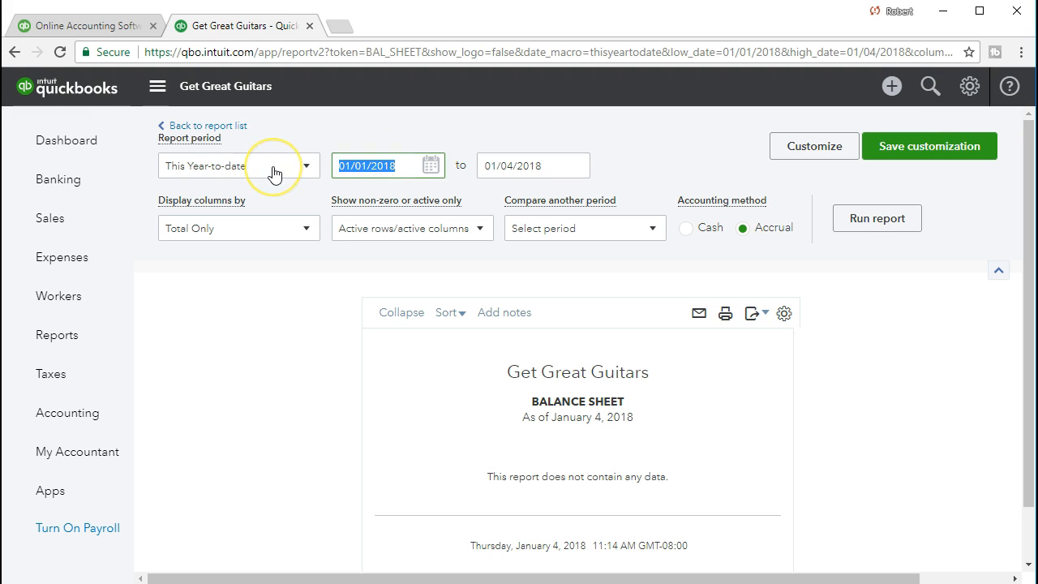
type("020121")
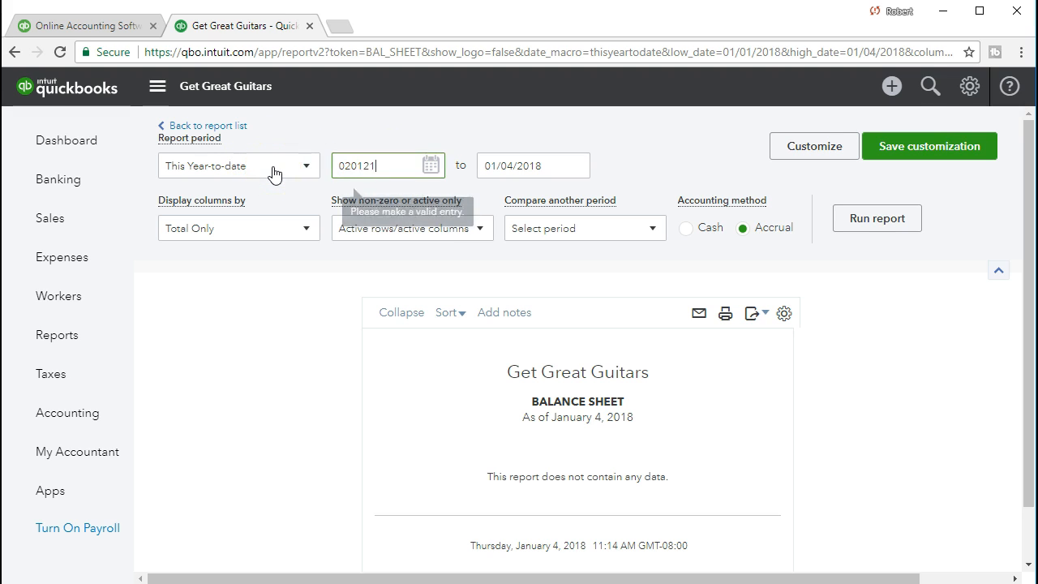
key("Tab")
type("022821")
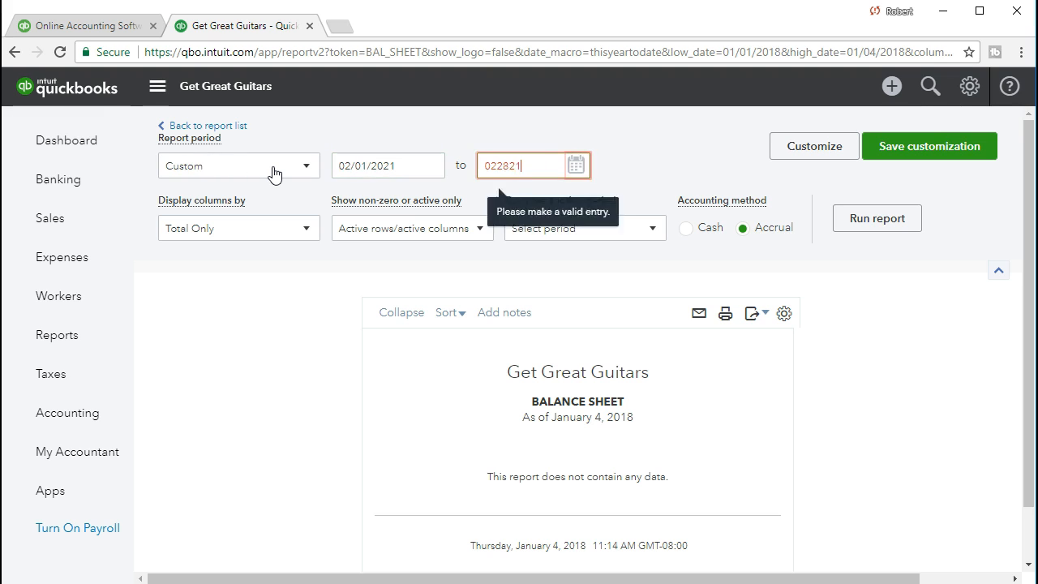
key("Tab")
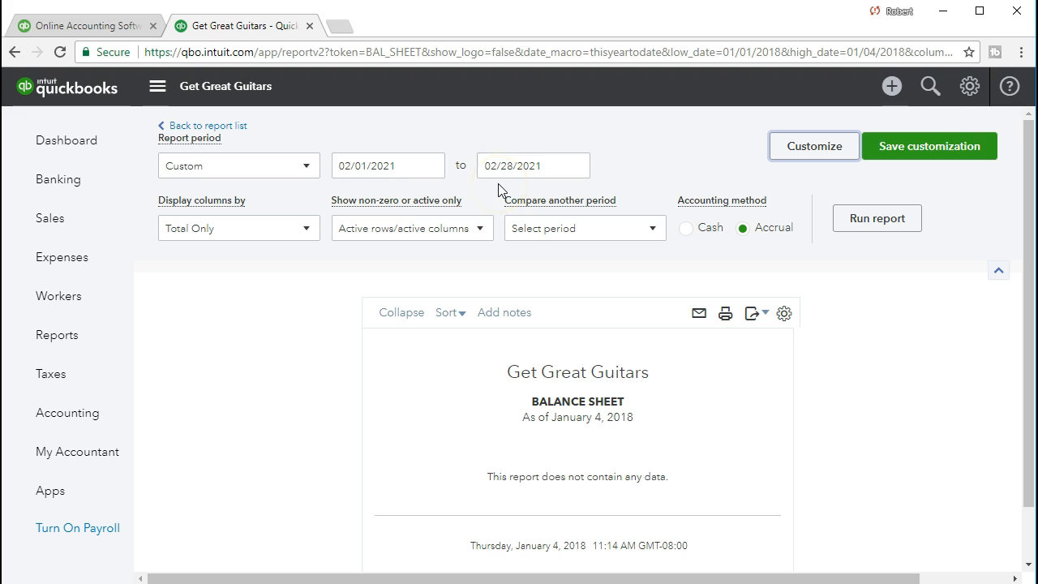
left_click(843, 230)
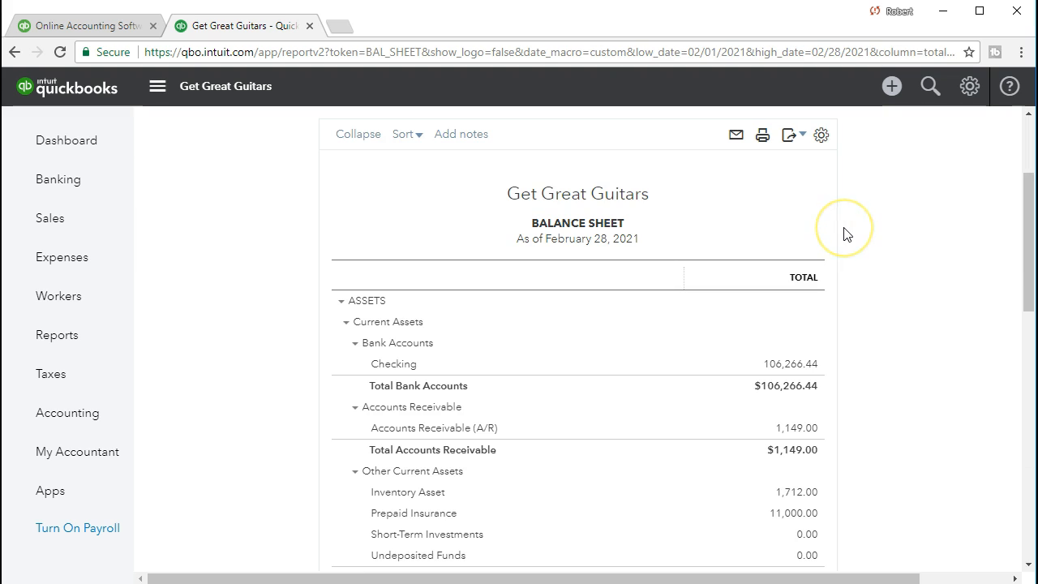
scroll(843, 234, "down", 1)
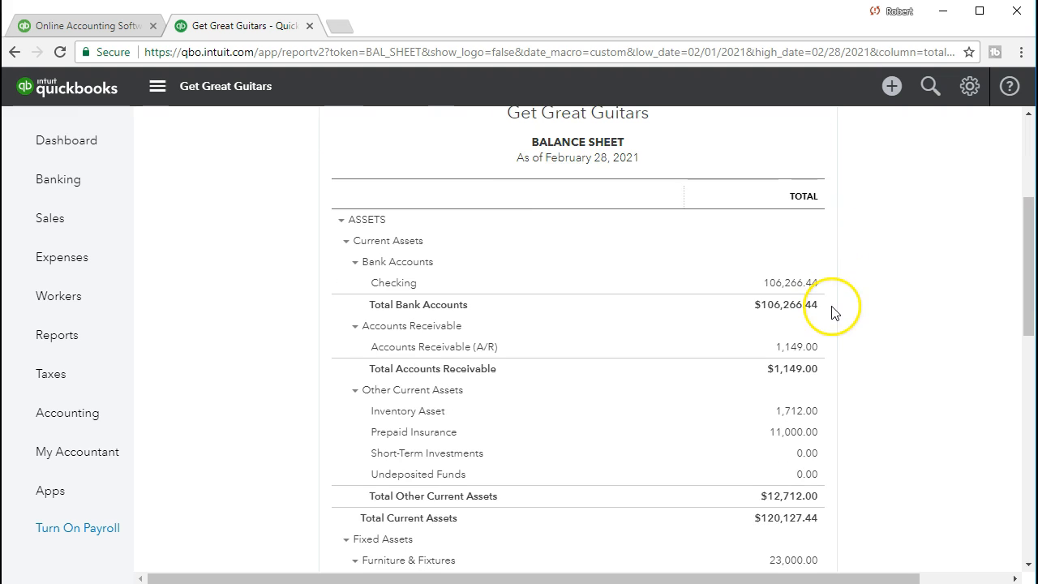
left_click(793, 284)
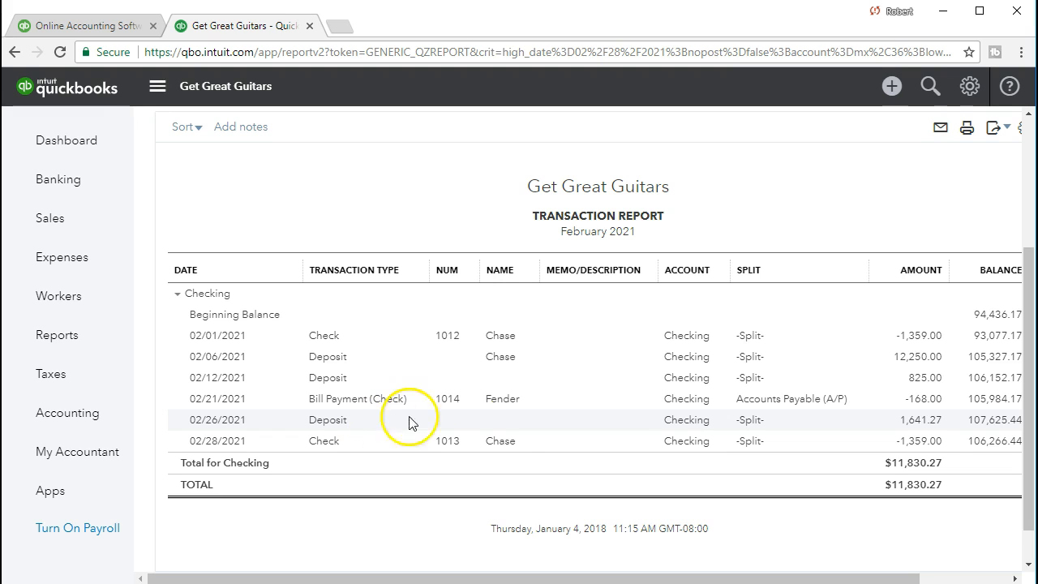
Step: Open the 02/26/2021 deposit from the Checking transaction report, then close it to return to the report
left_click(908, 422)
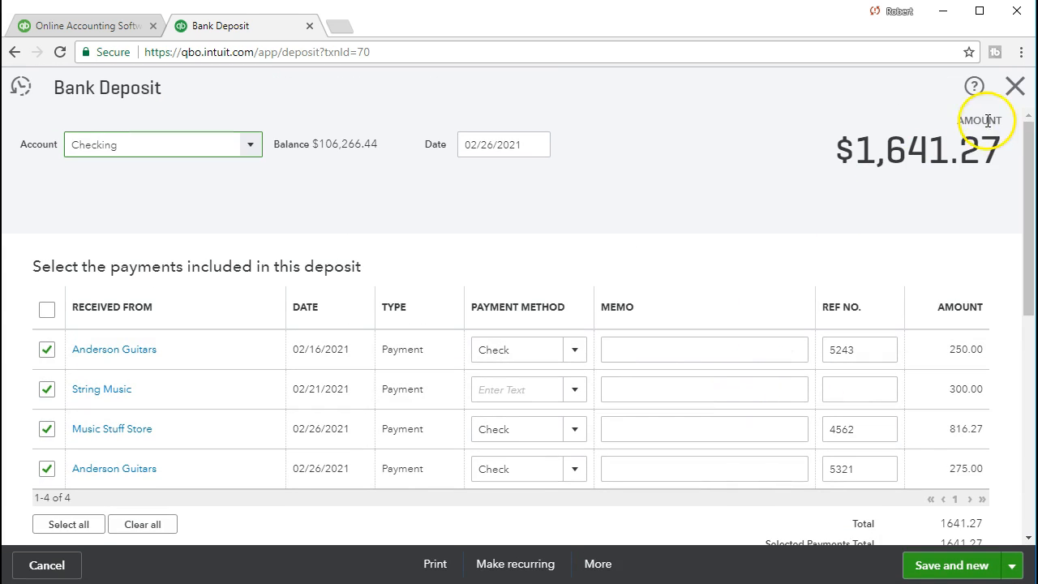
left_click(1014, 87)
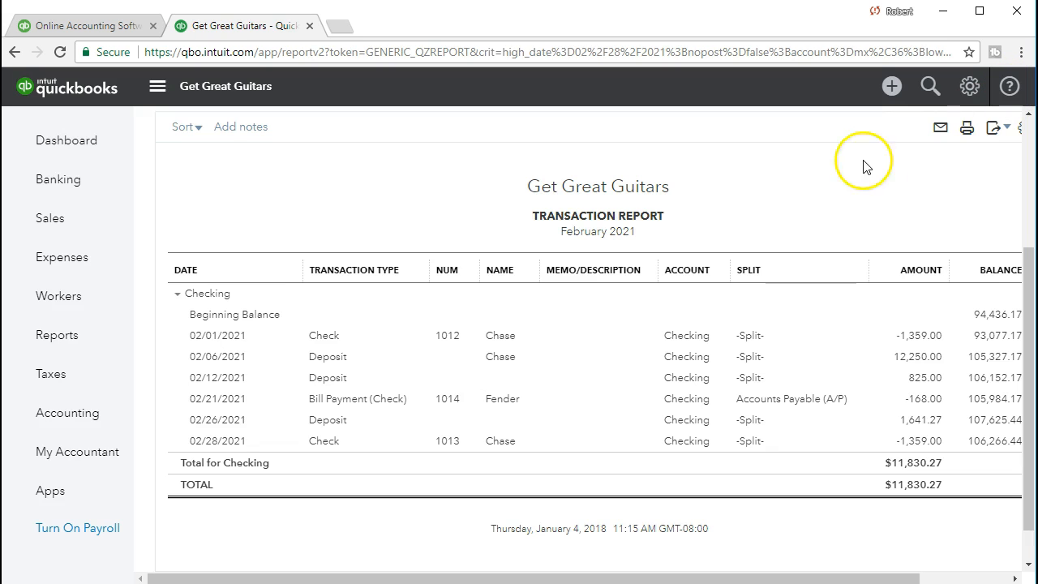
Step: Return to the Balance Sheet summary and review the asset balances, including Undeposited Funds
scroll(572, 270, "up", 2)
scroll(571, 270, "up", 1)
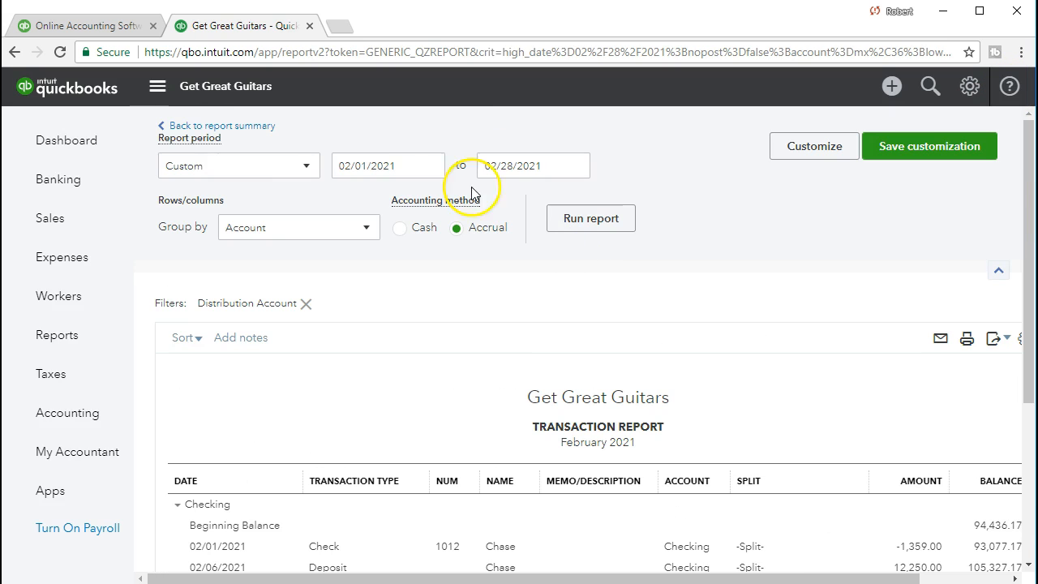
left_click(259, 134)
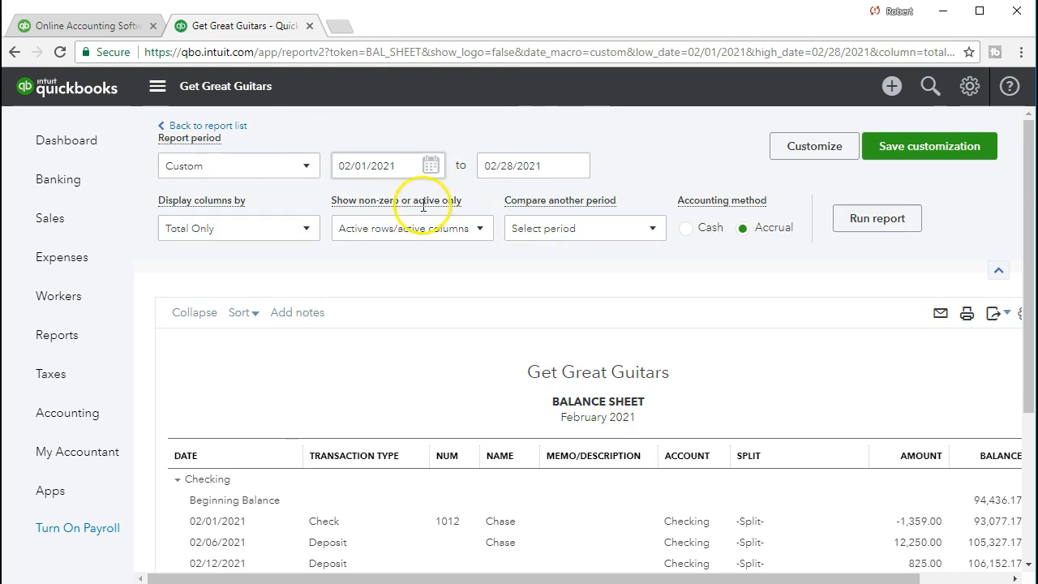
scroll(681, 328, "down", 2)
scroll(681, 329, "down", 2)
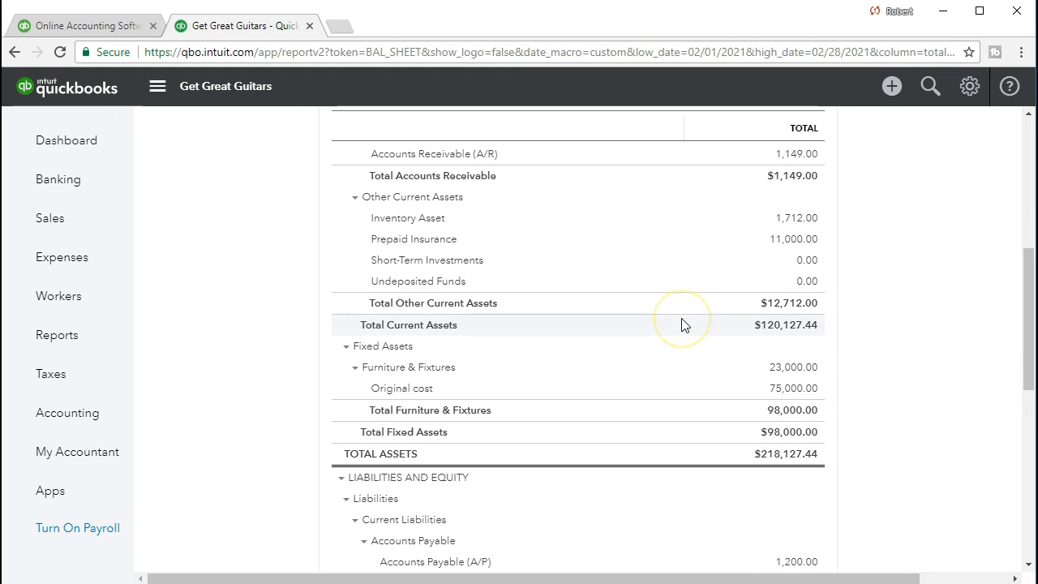
scroll(683, 324, "down", 1)
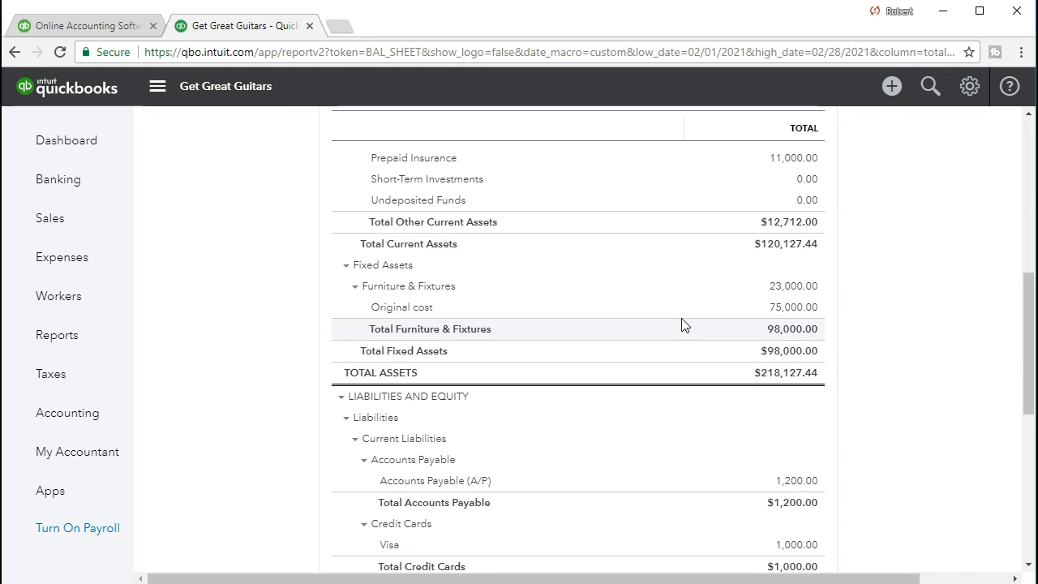
scroll(682, 324, "up", 1)
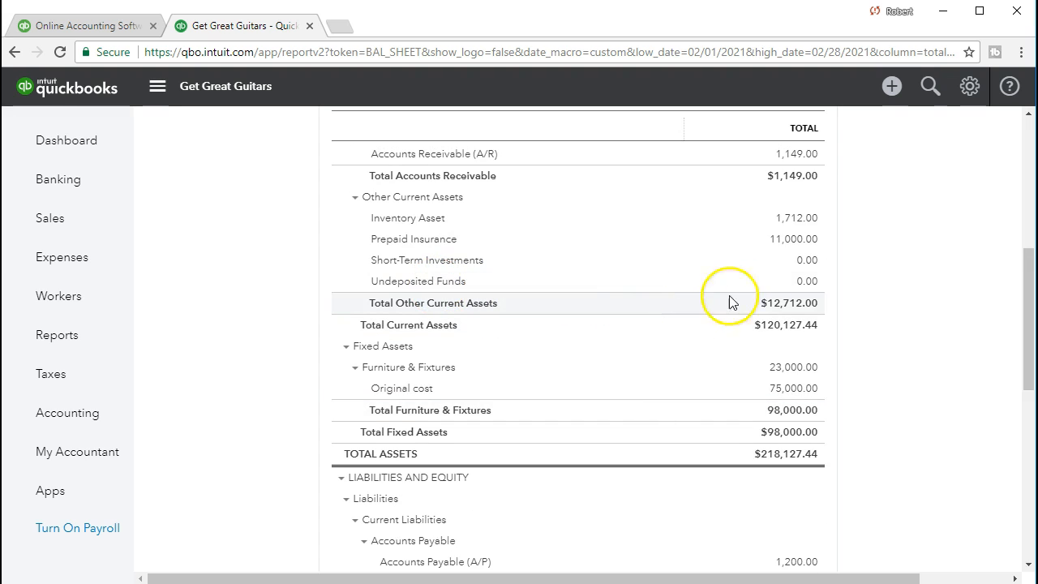
Step: Drill down into the Undeposited Funds amount and open one of the 02/26/2021 deposit transactions
left_click(804, 283)
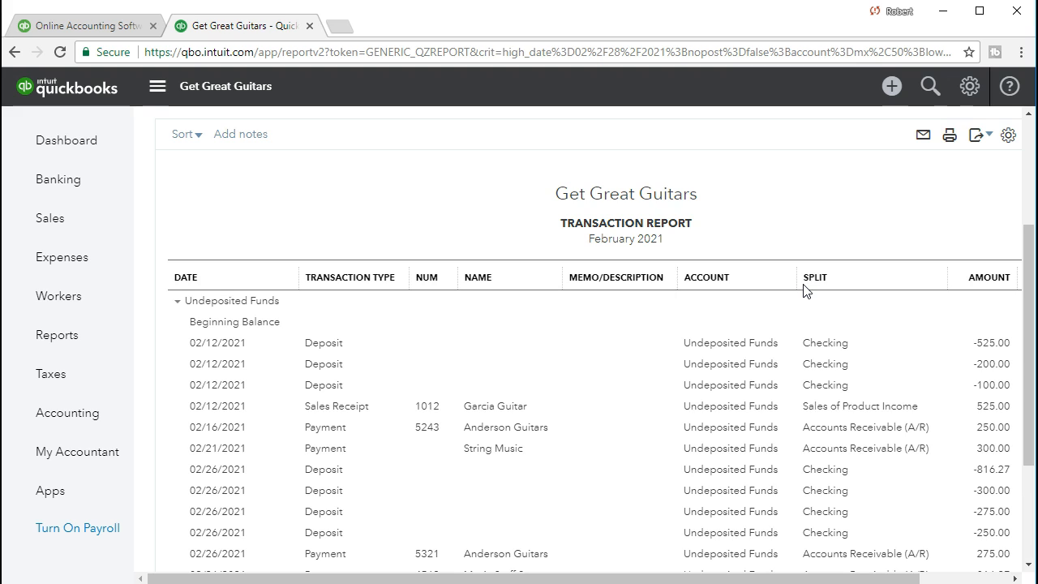
scroll(807, 294, "down", 2)
left_click(809, 297)
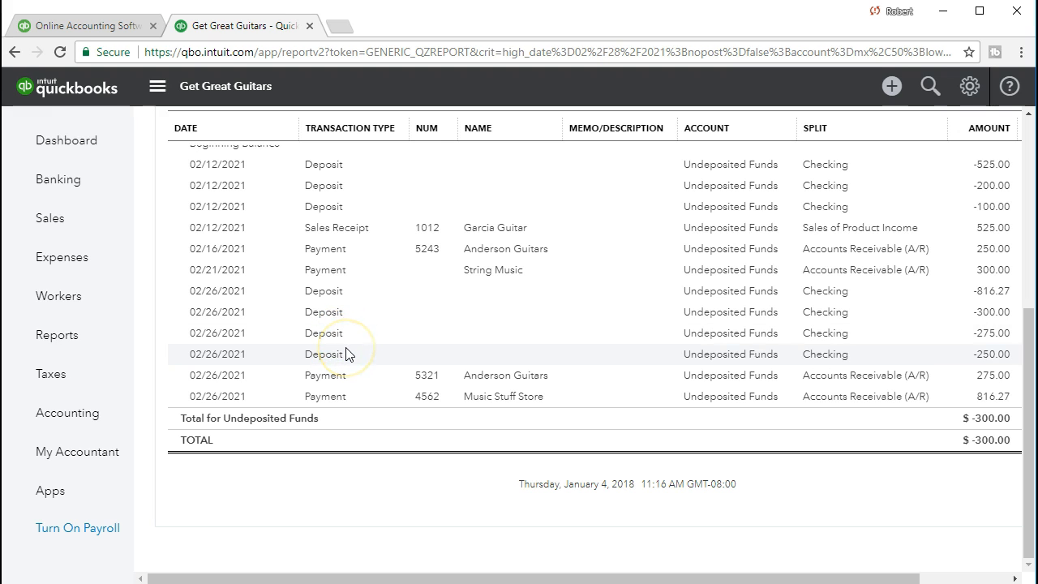
left_click(467, 355)
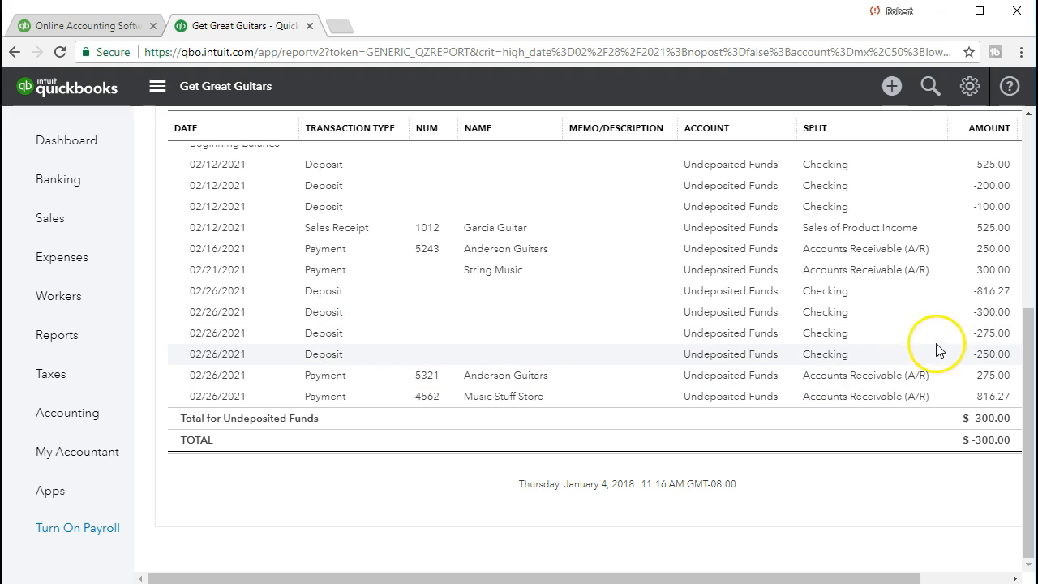
left_click(987, 334)
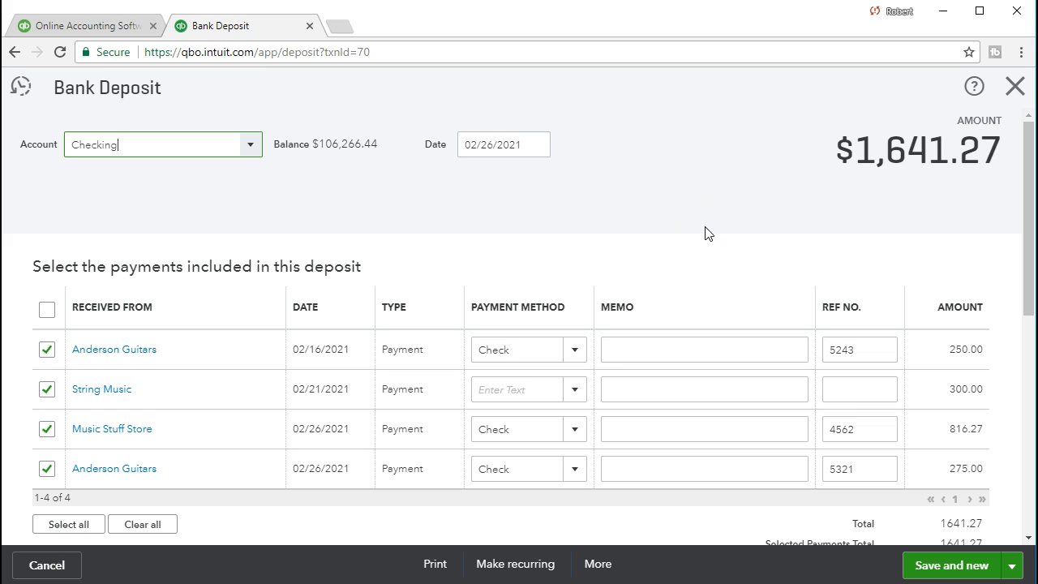
Step: Review the selected payments and their reference numbers in the opened bank deposit
scroll(705, 233, "down", 1)
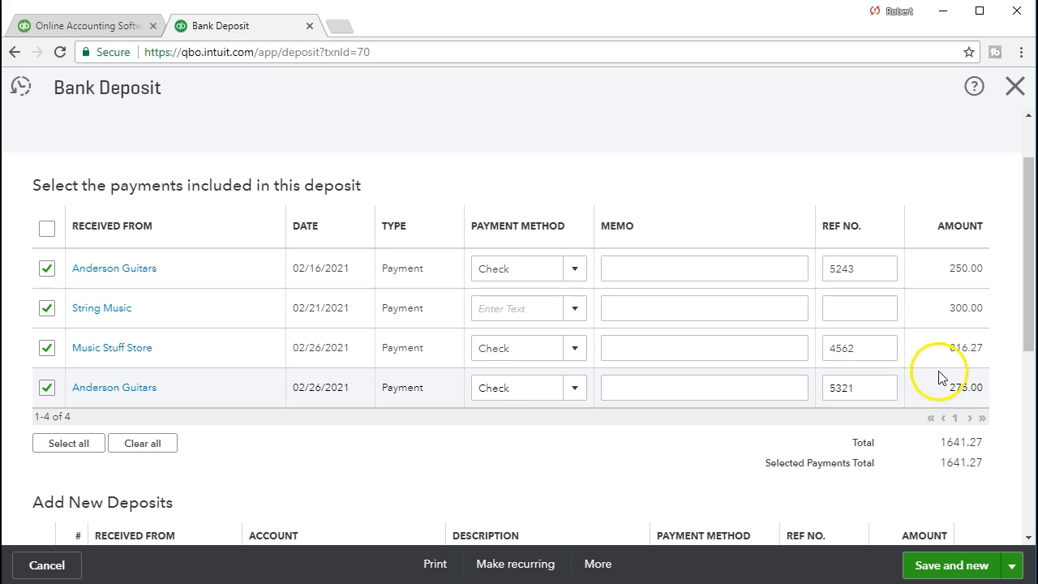
left_click(838, 388)
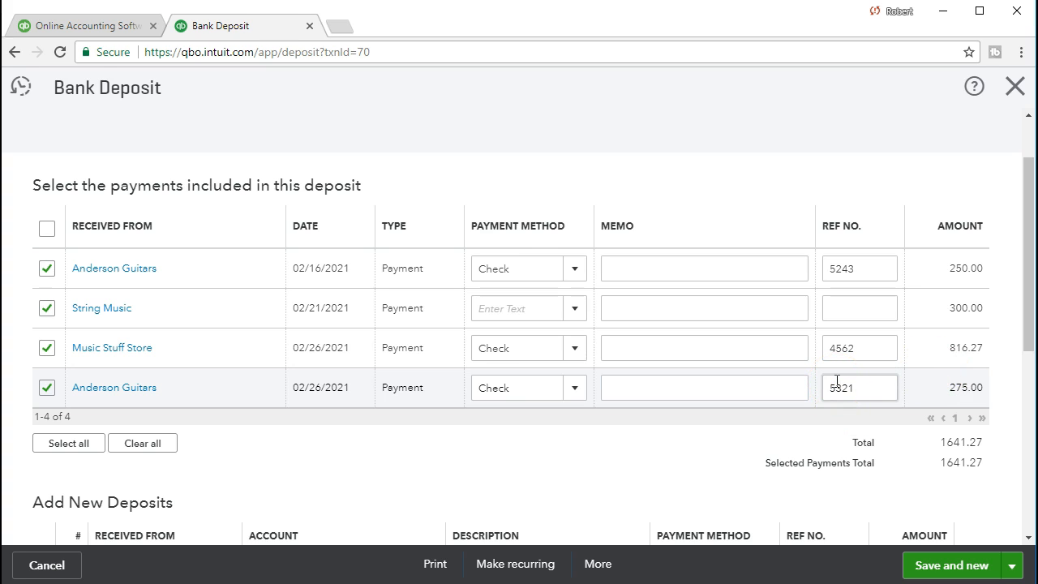
left_click(835, 391)
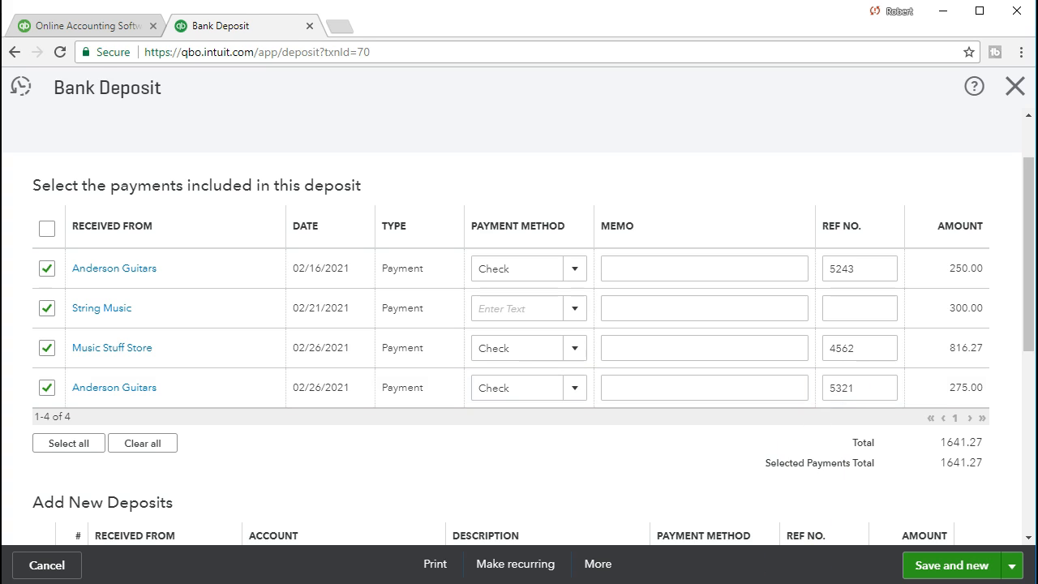